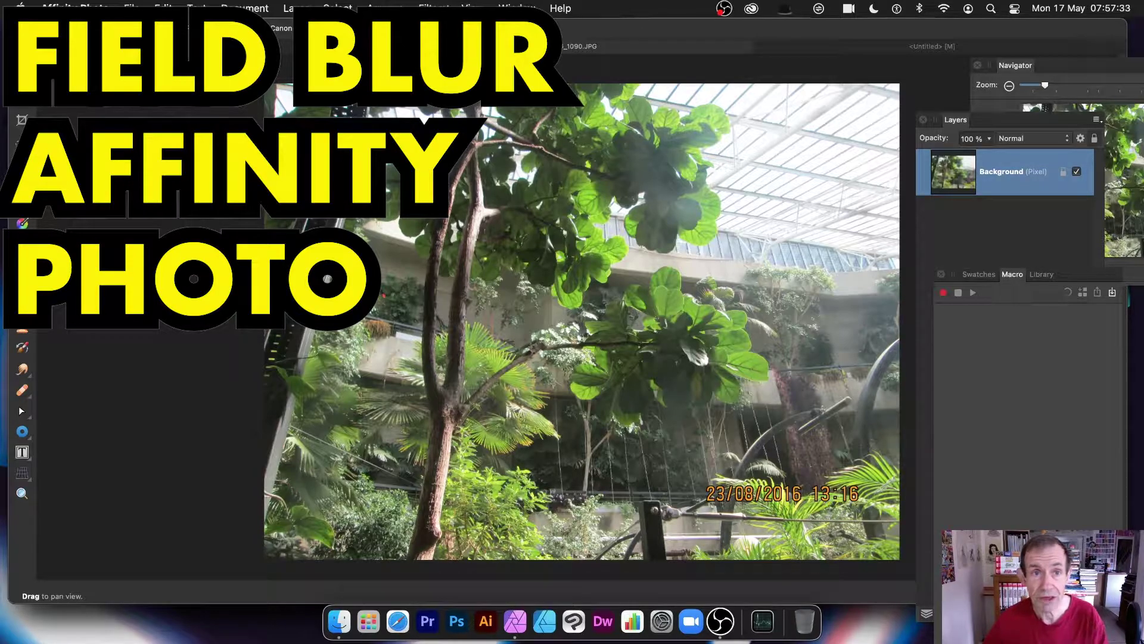
Start the Field Blur filter on the photo and set its global radius to 66.3 px.
left_click(432, 8)
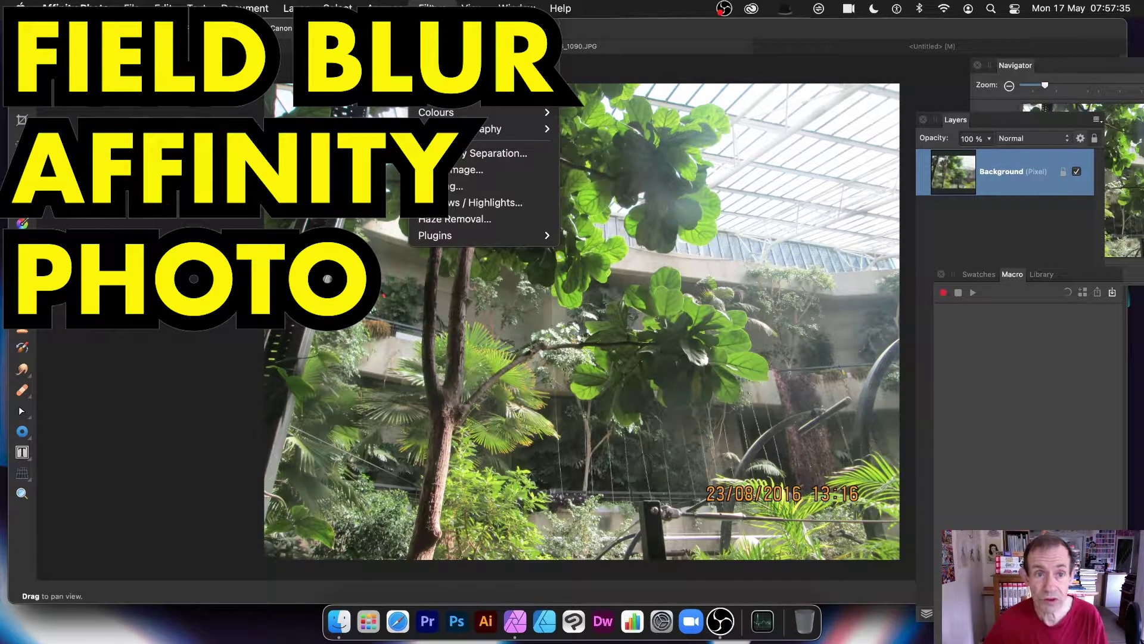
mouse_move(440, 28)
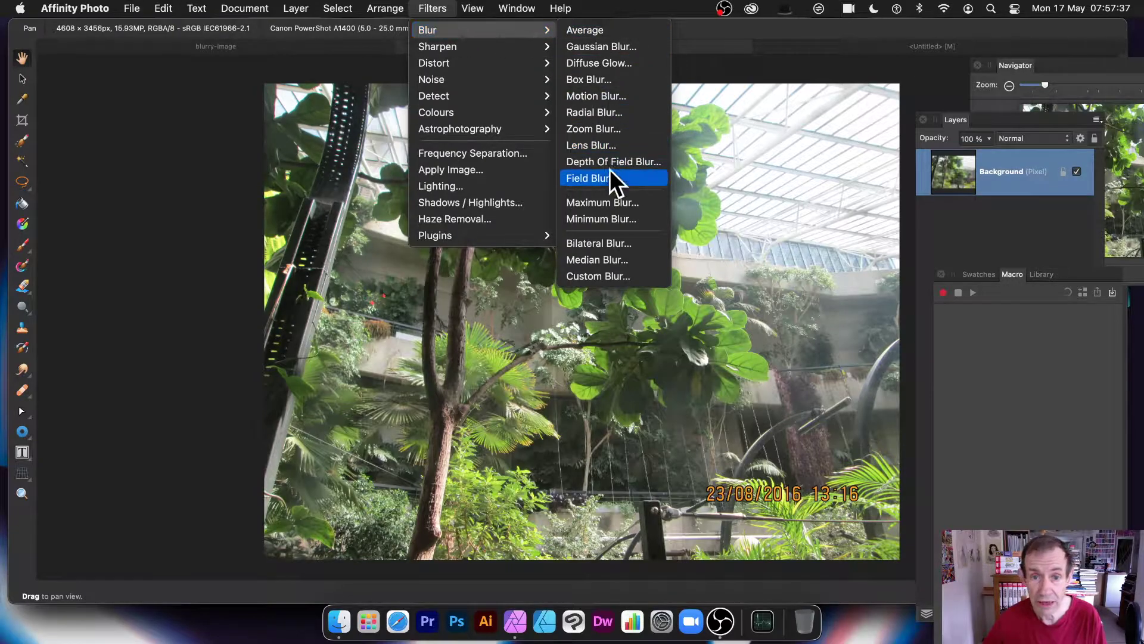
left_click(608, 179)
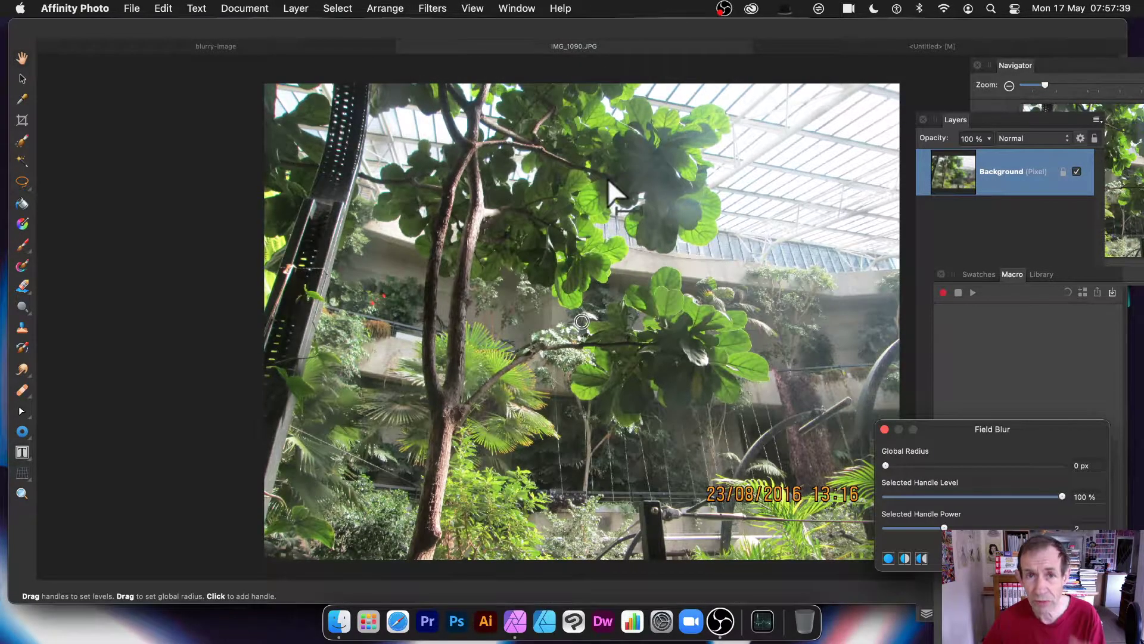
left_click_drag(989, 424, 664, 265)
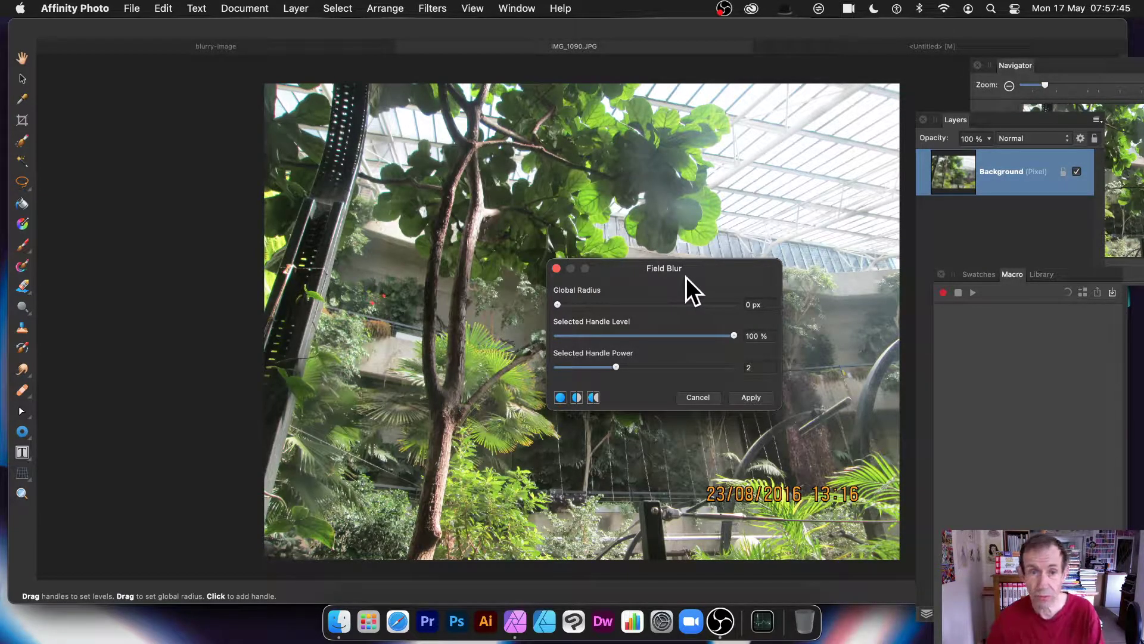
left_click_drag(652, 266, 668, 263)
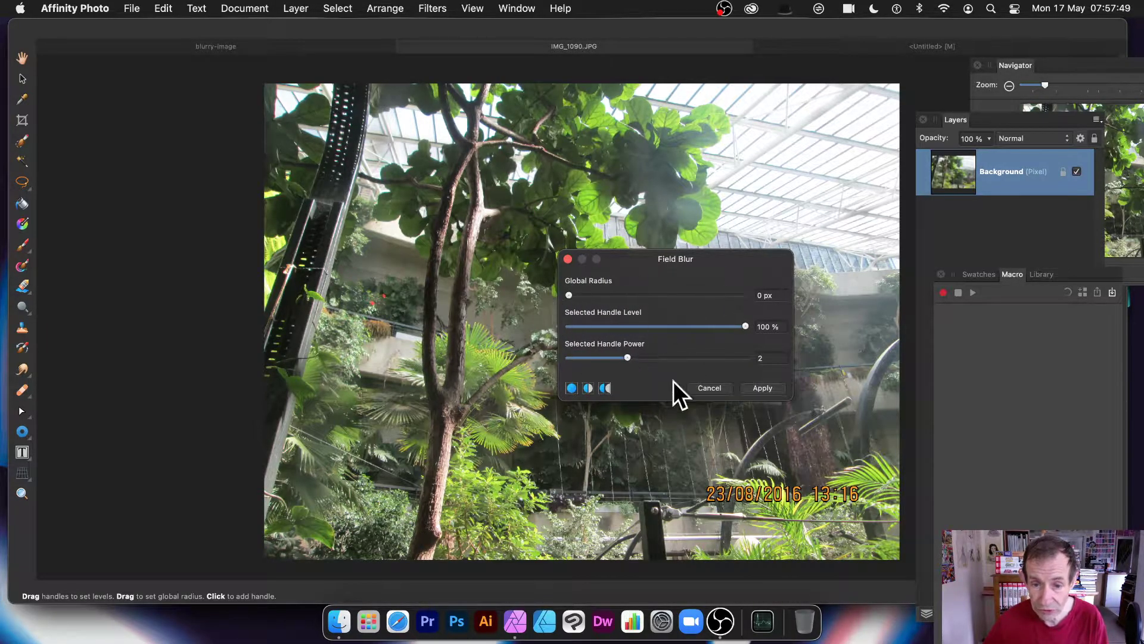
left_click_drag(569, 295, 732, 299)
left_click_drag(687, 255, 829, 253)
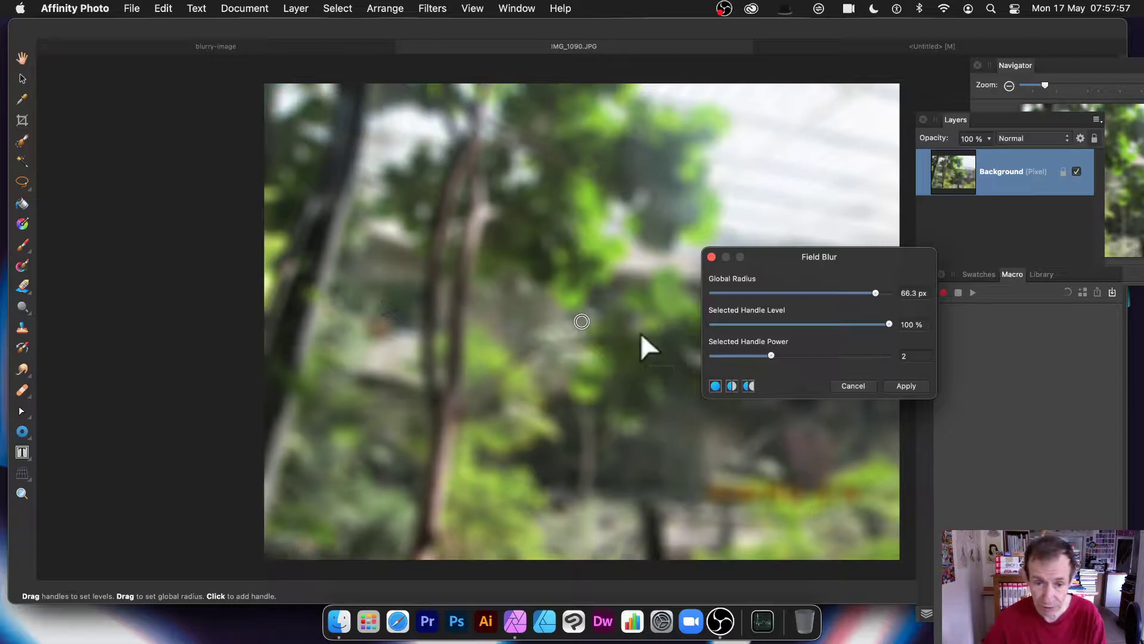
Move the blur handle onto the dark post at the bottom of the photo and add one handle on each side of it.
left_click_drag(582, 322, 580, 338)
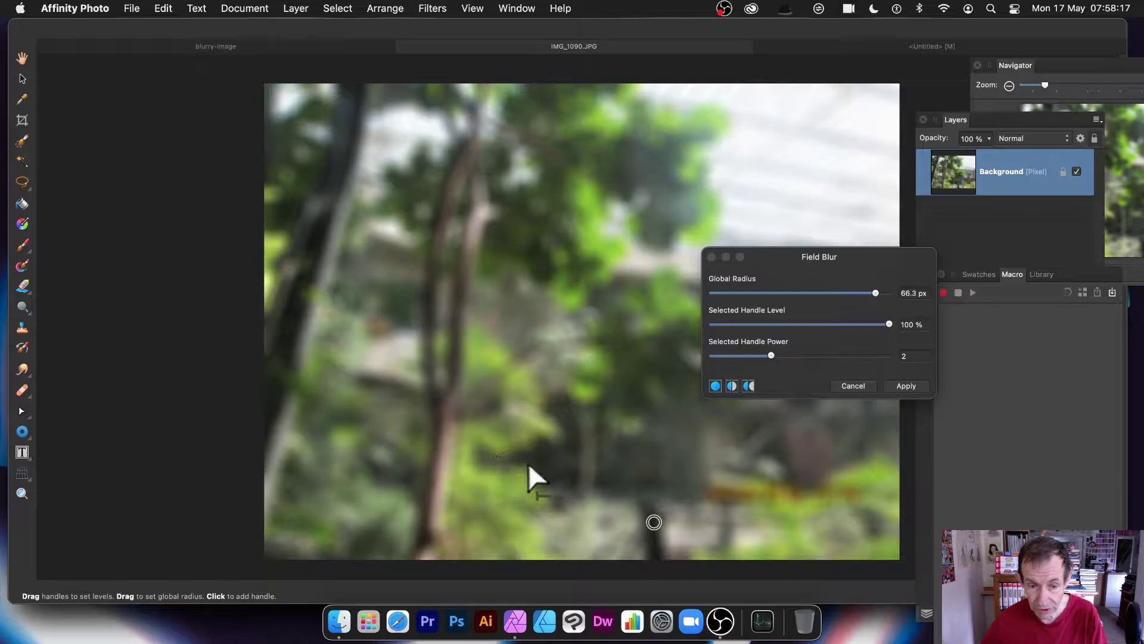
left_click(583, 501)
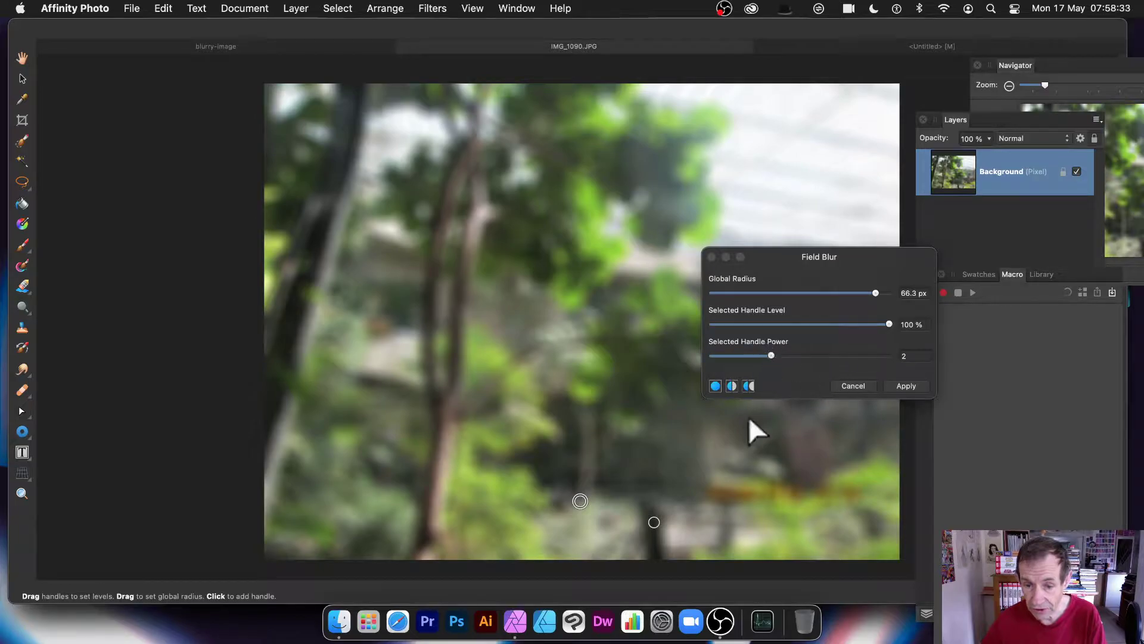
left_click(726, 506)
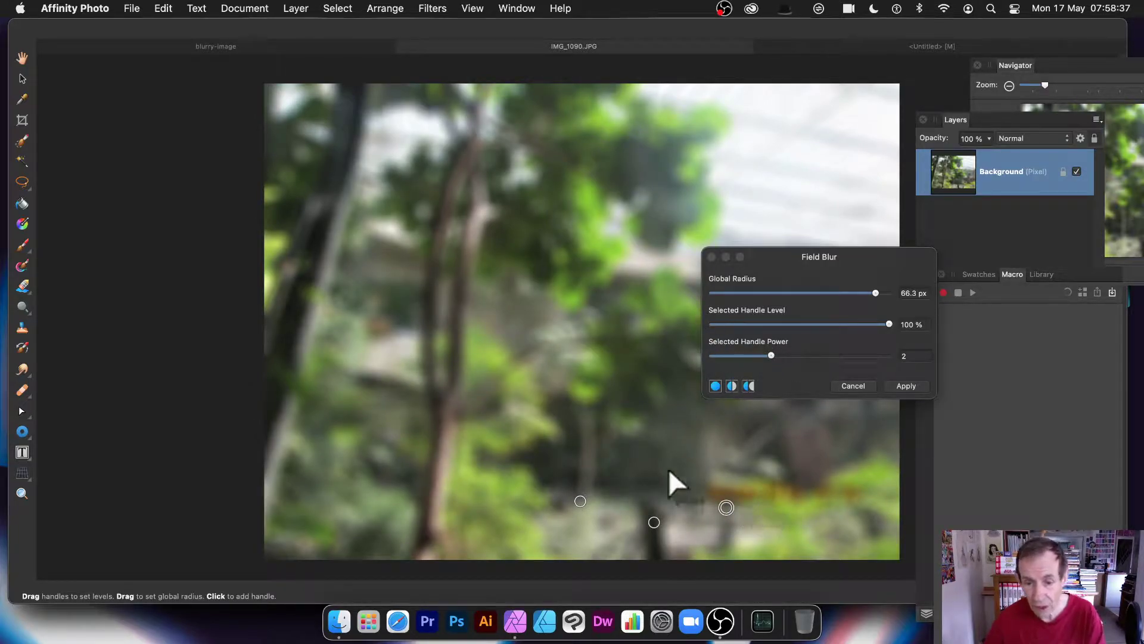
Set the post handle's level to 5% and shift it slightly down the post.
left_click(654, 522)
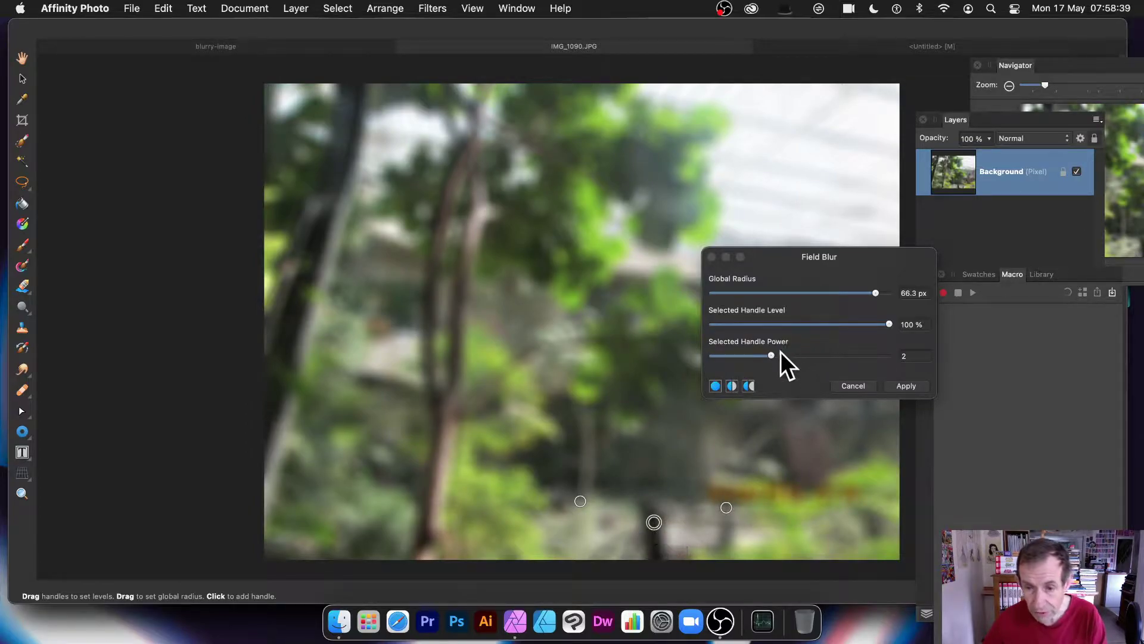
left_click_drag(803, 324, 731, 326)
left_click(653, 520)
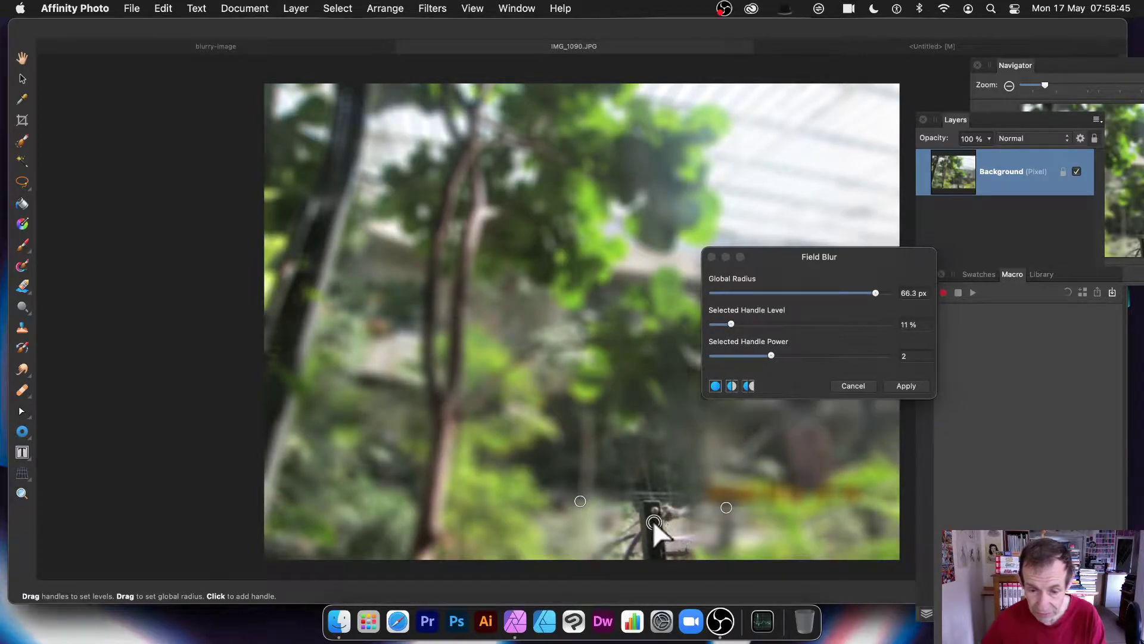
left_click_drag(653, 534, 652, 536)
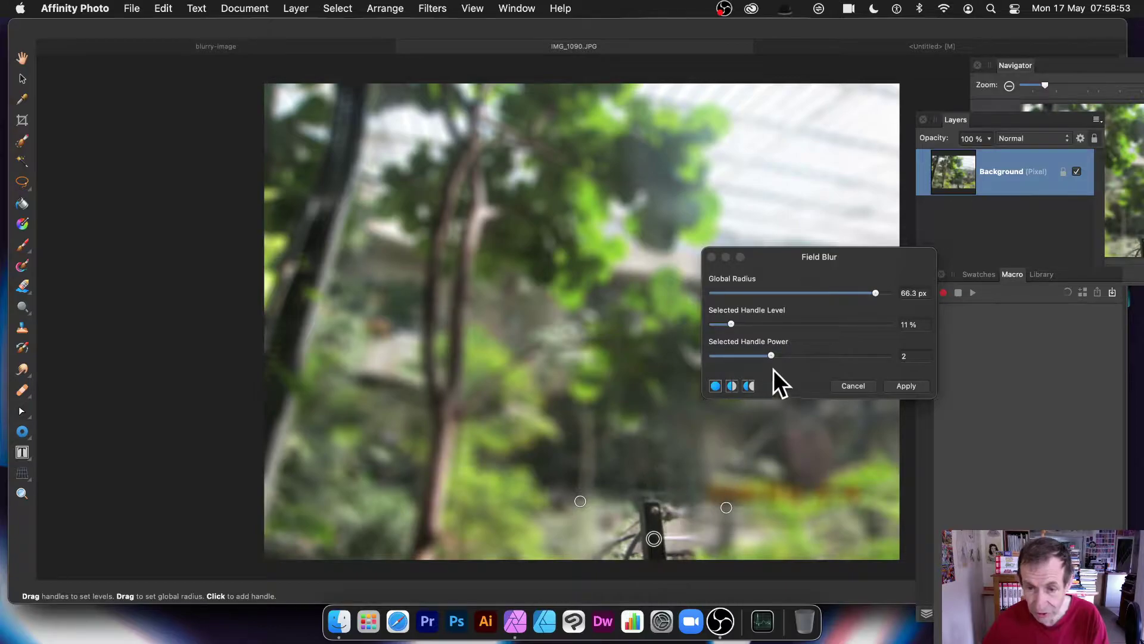
mouse_move(731, 325)
left_mouse_down()
mouse_move(717, 323)
mouse_move(745, 324)
mouse_move(717, 326)
left_mouse_up()
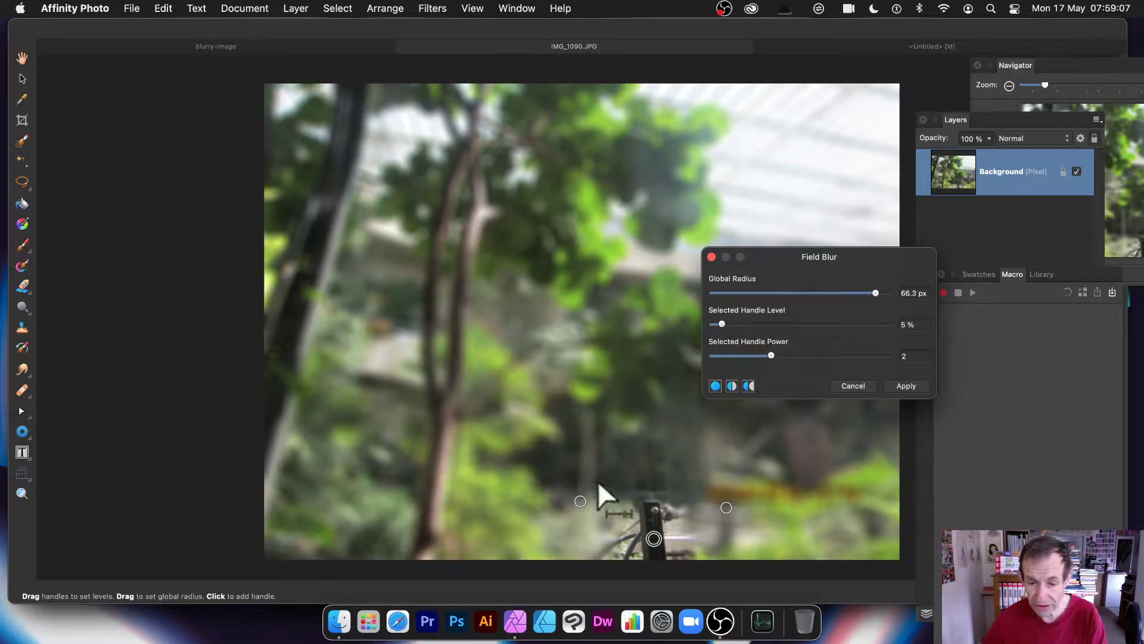
Add a blur handle just above the post, set its power to 3.467 and adjust its position.
left_click(640, 451)
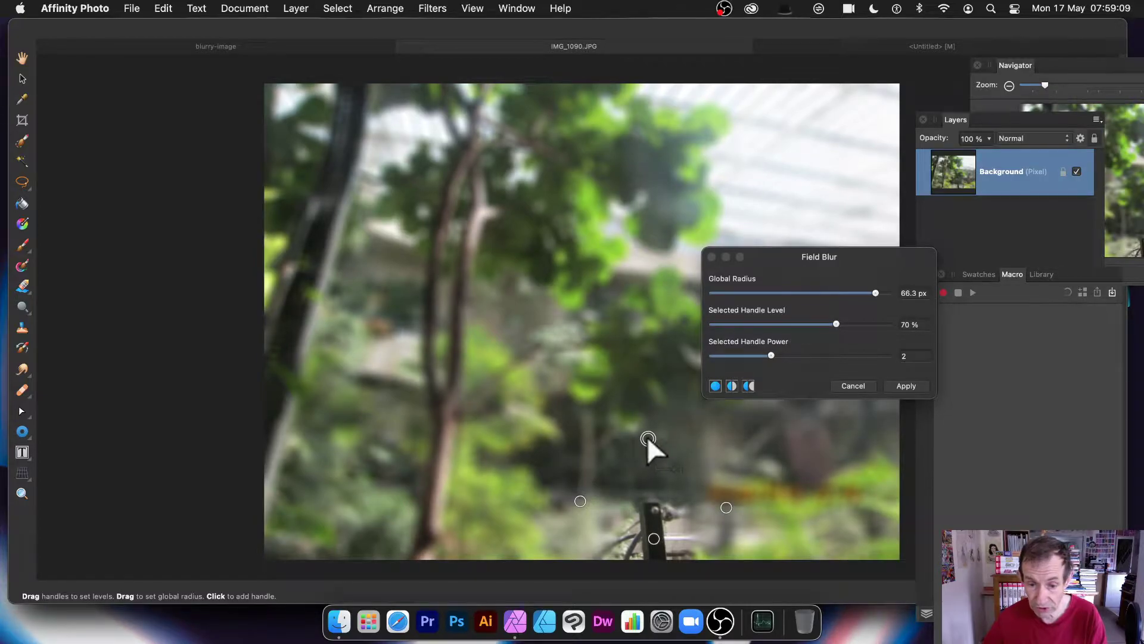
left_click_drag(797, 356, 828, 360)
left_click(649, 439)
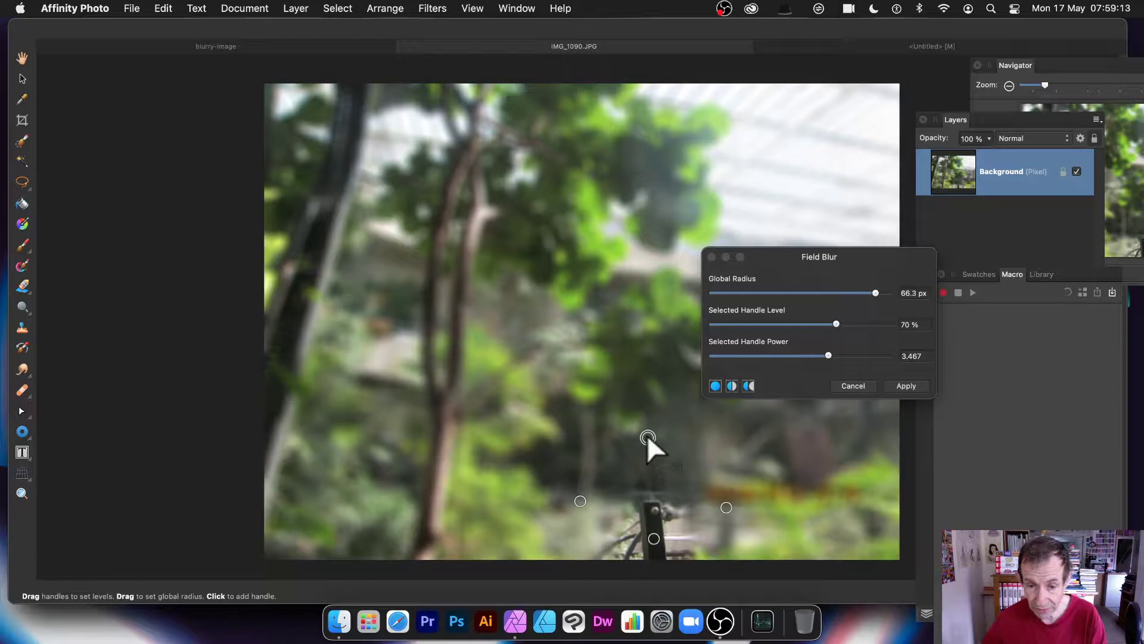
left_click_drag(646, 460, 645, 399)
Shift the handle right of the post slightly inward and move the left one farther out toward the bushes.
left_click_drag(581, 502, 583, 506)
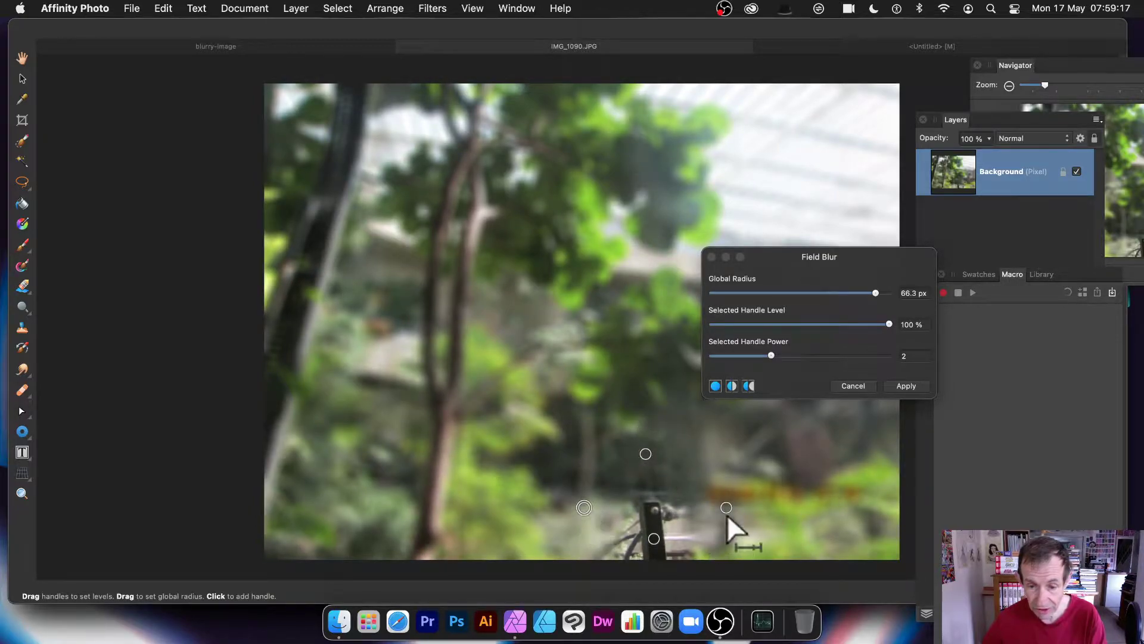
mouse_move(727, 507)
left_mouse_down()
mouse_move(710, 507)
mouse_move(720, 507)
left_mouse_up()
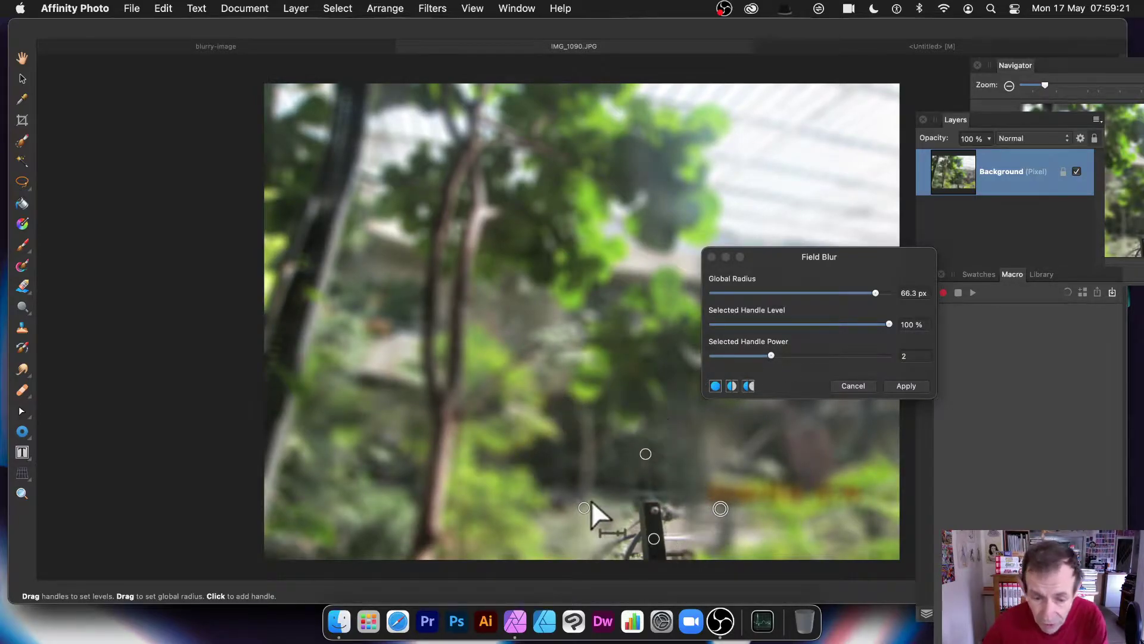
left_click_drag(584, 506, 474, 506)
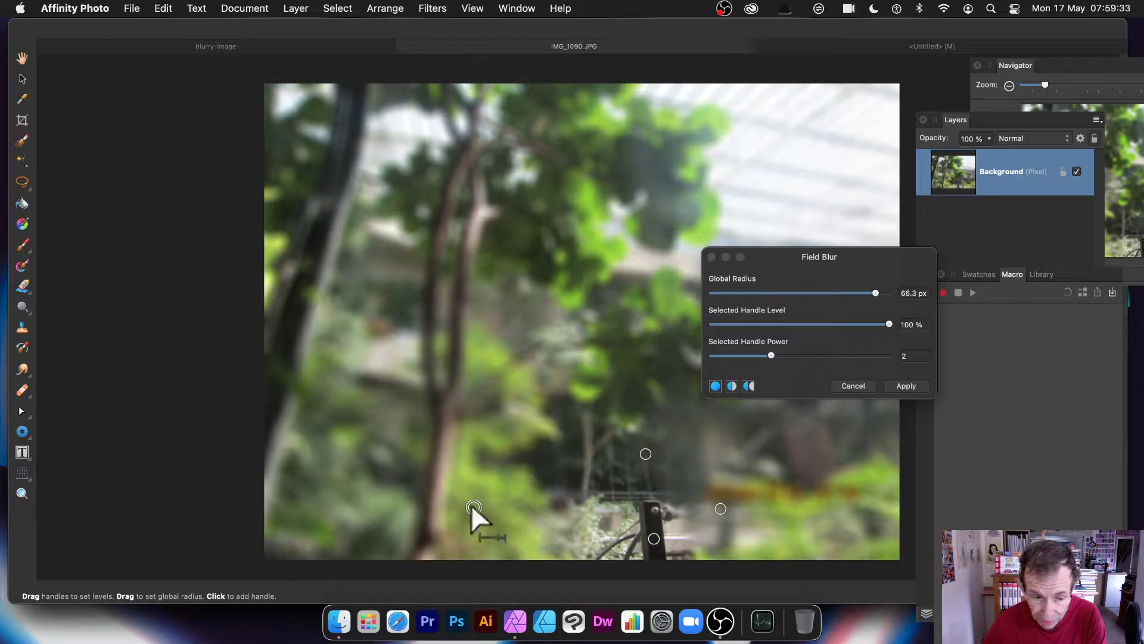
left_click_drag(471, 506, 532, 511)
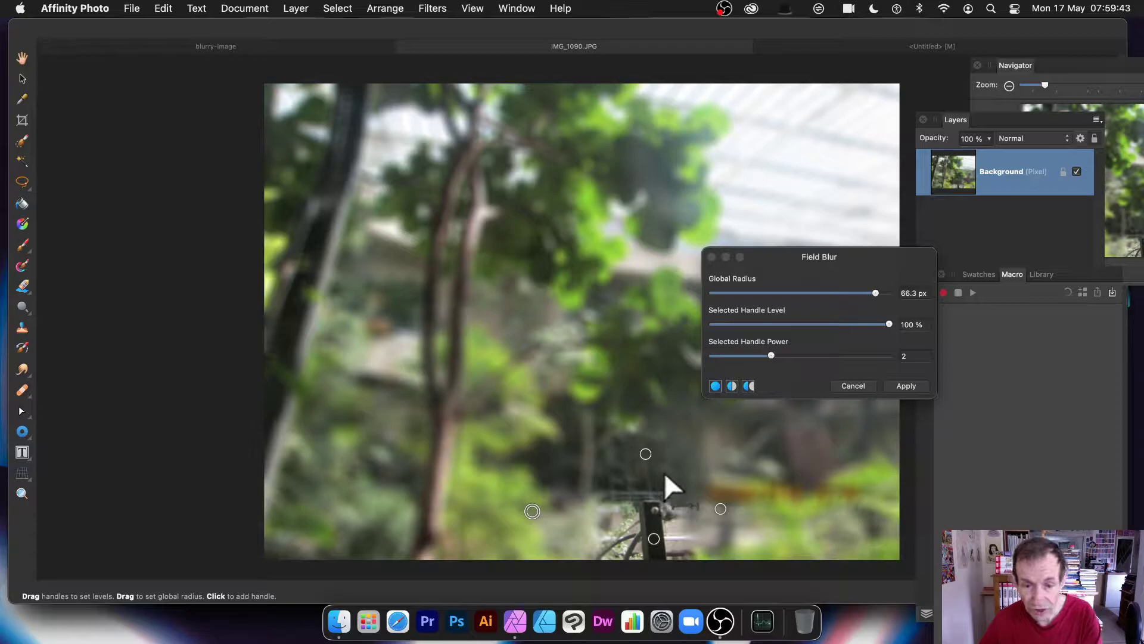
Delete the handle above the post and add a new one higher up, below the leafy branch.
left_click(645, 451)
key("Delete")
left_click(637, 392)
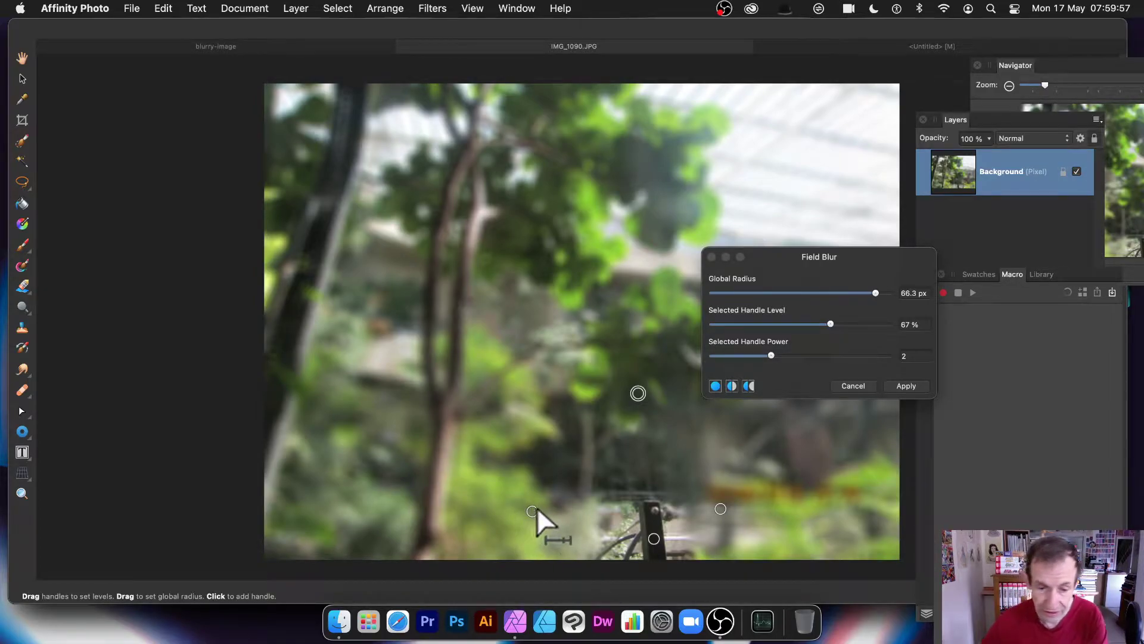
Bring the left side handle a little closer to the post and raise the post handle toward the post's top.
left_click_drag(534, 510, 545, 513)
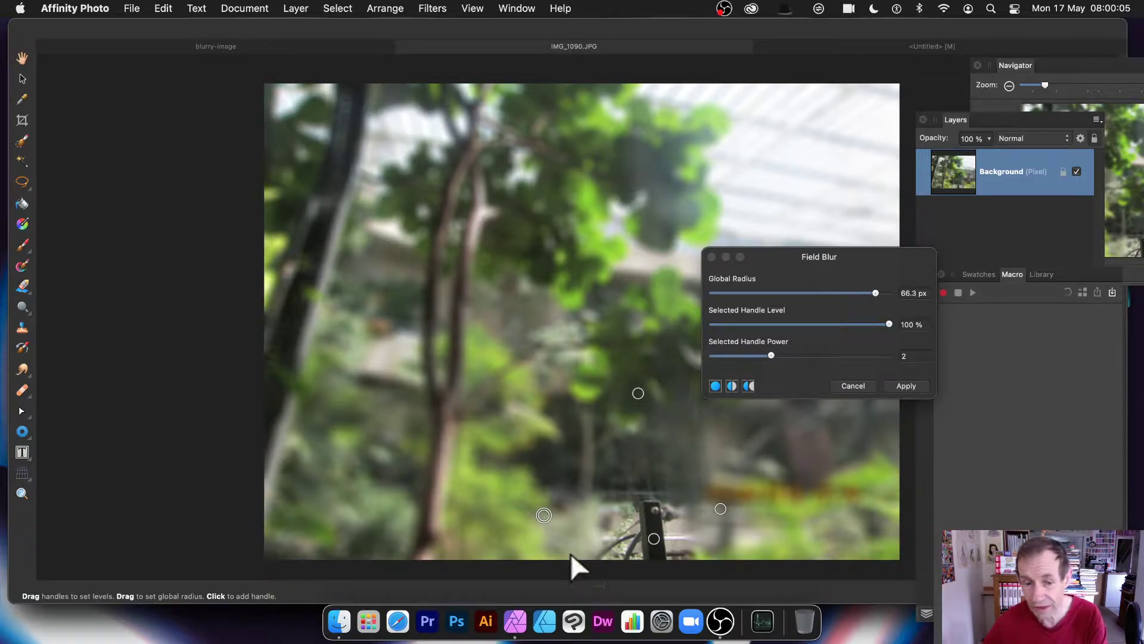
left_click_drag(544, 515, 546, 510)
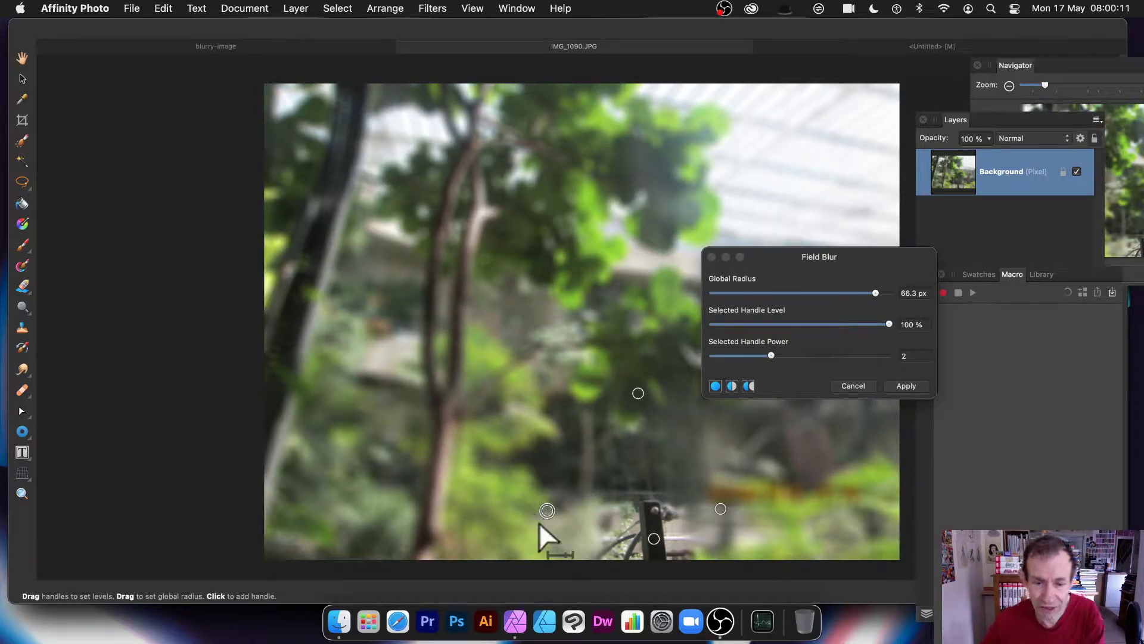
left_click_drag(547, 511, 556, 510)
mouse_move(654, 536)
left_mouse_down()
mouse_move(647, 505)
mouse_move(674, 472)
mouse_move(653, 518)
mouse_move(600, 538)
mouse_move(634, 536)
mouse_move(652, 491)
mouse_move(654, 515)
left_mouse_up()
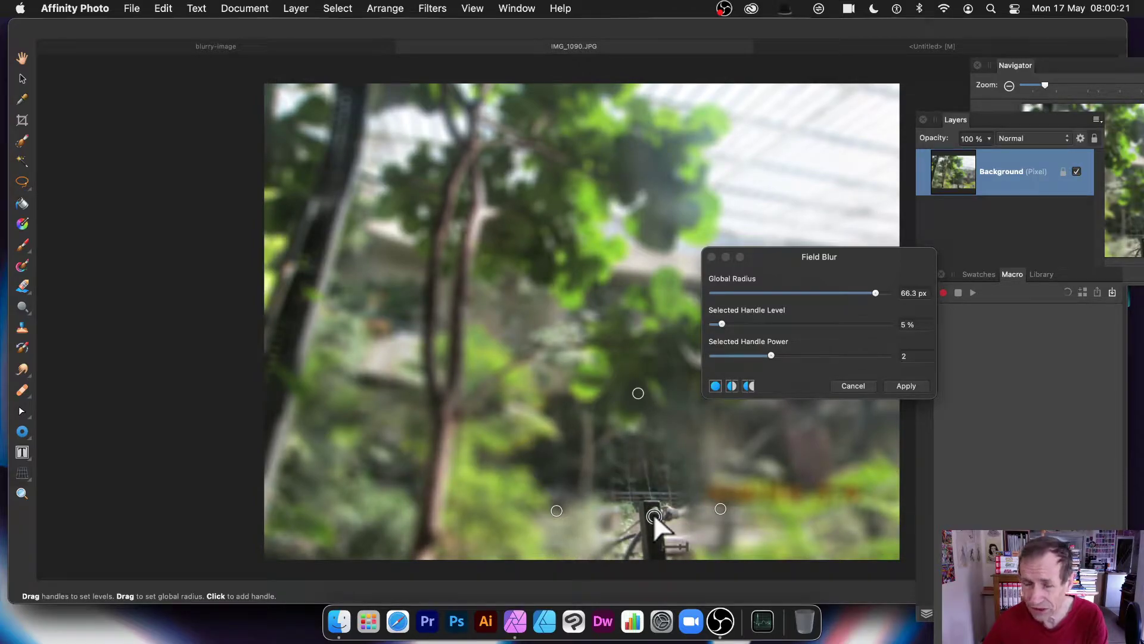
Move the low-blur handle onto the lower tree trunk and place the two full-blur handles on either side of it.
left_click_drag(653, 515, 437, 448)
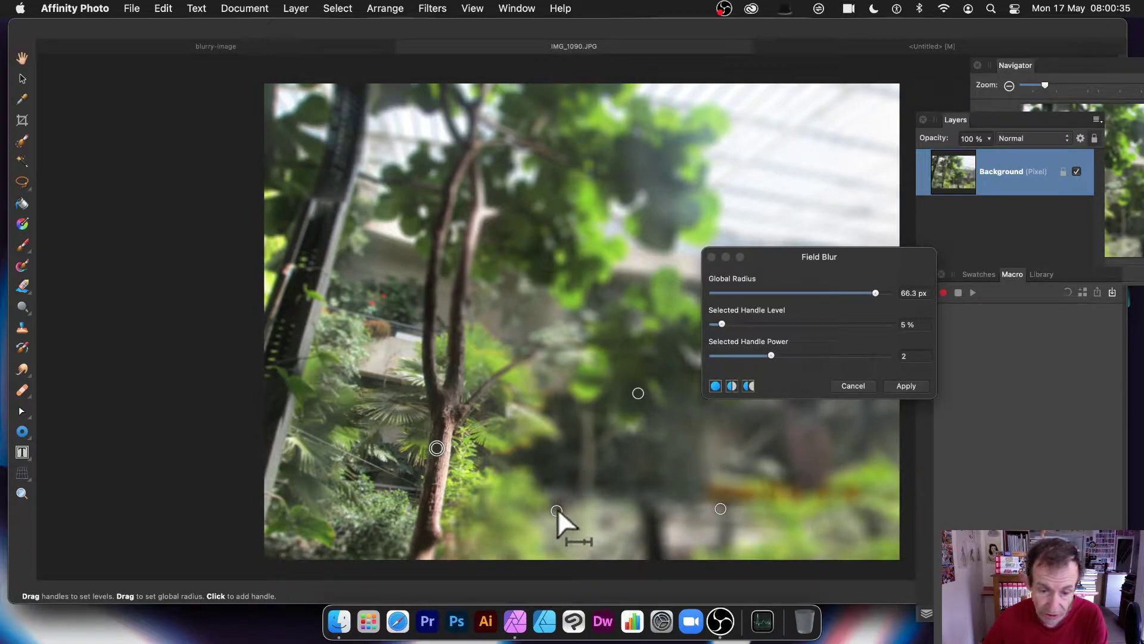
left_click_drag(557, 510, 351, 444)
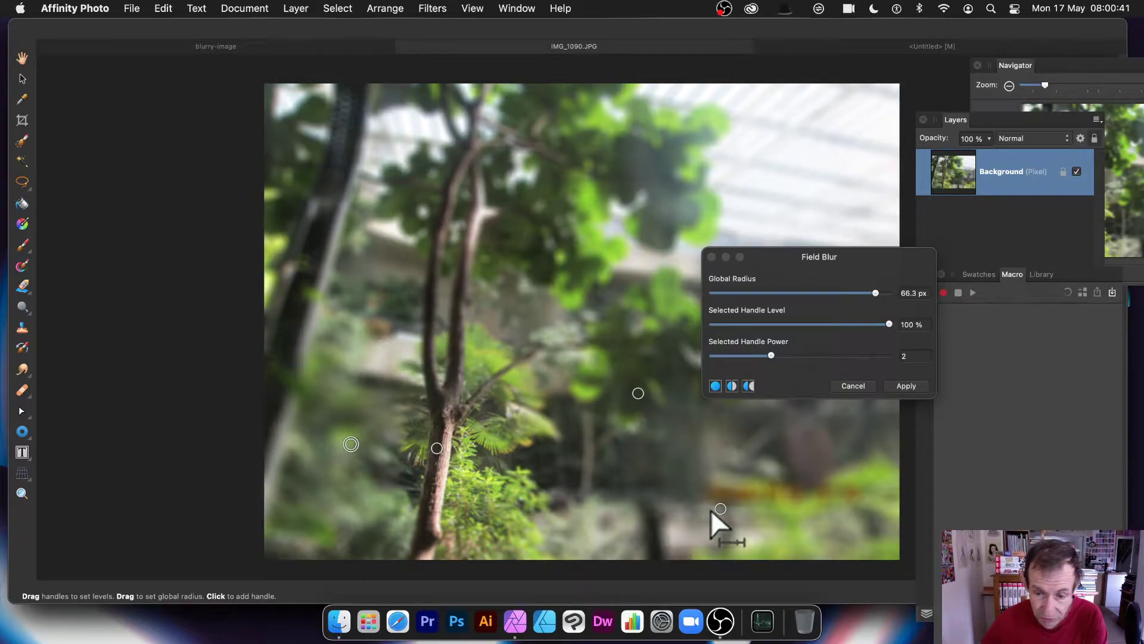
left_click_drag(717, 506, 528, 469)
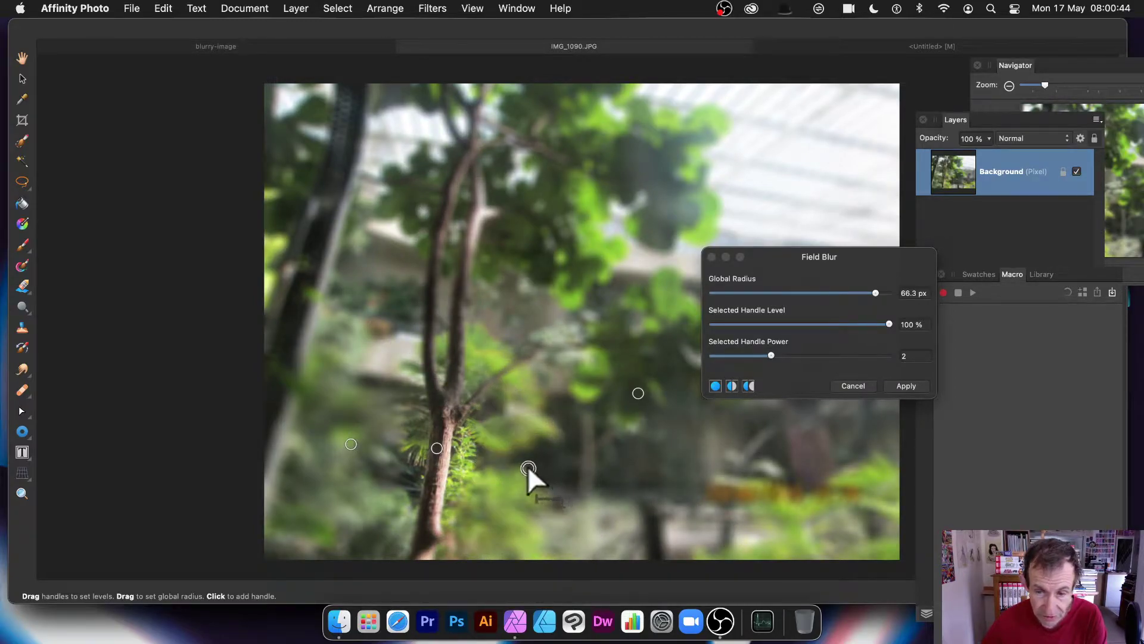
Check the side handles' settings and set the level of the lower trunk handle to 4%.
left_click(351, 444)
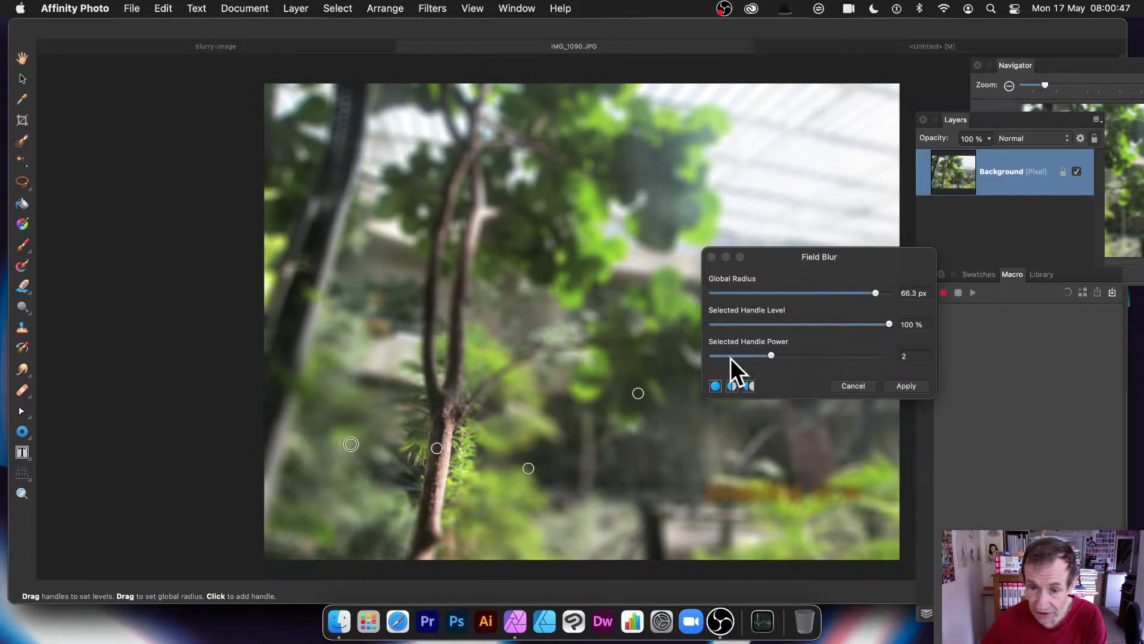
left_click(526, 468)
left_click(436, 447)
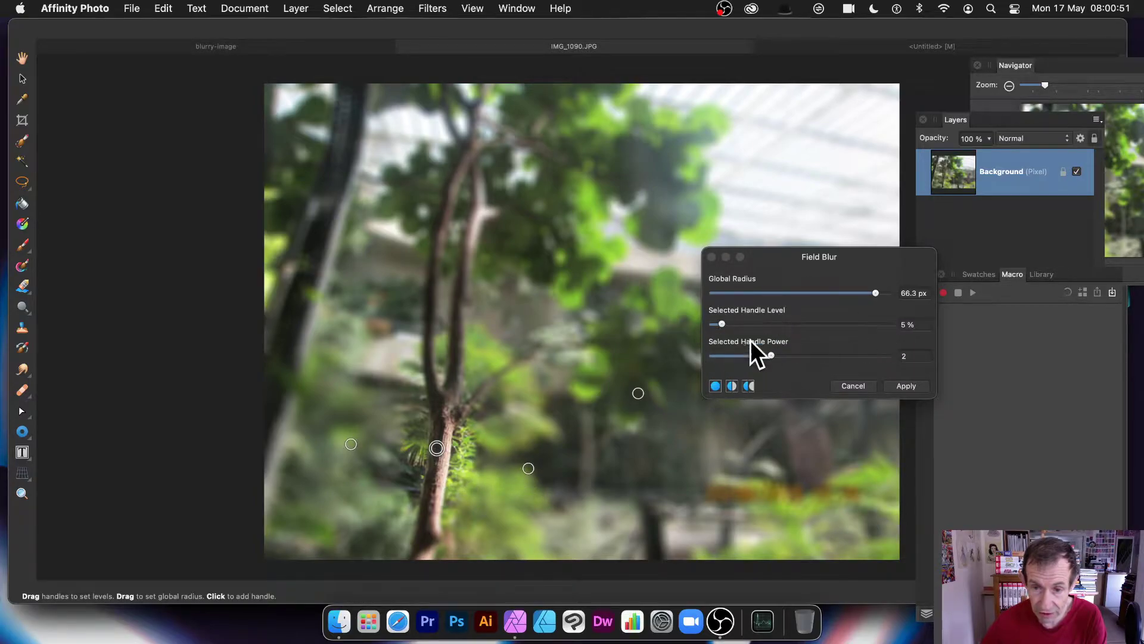
left_click(719, 322)
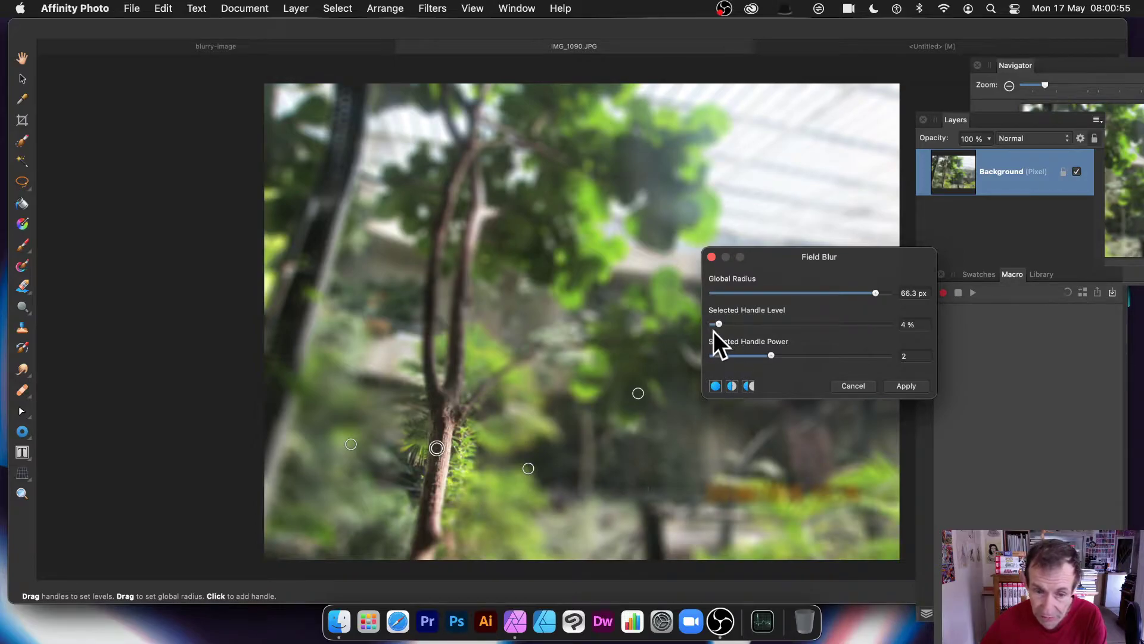
Move the handle right of the trunk slightly closer to it, keeping its level at 100%.
left_click(351, 444)
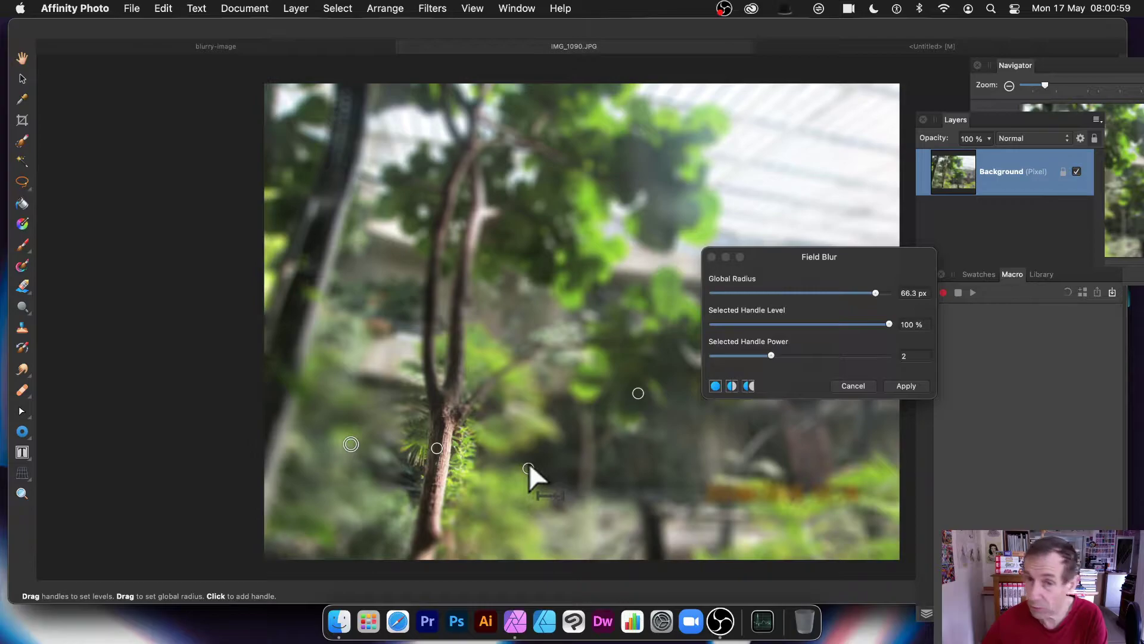
mouse_move(529, 466)
left_mouse_down()
mouse_move(684, 478)
mouse_move(530, 484)
mouse_move(698, 476)
mouse_move(549, 476)
left_mouse_up()
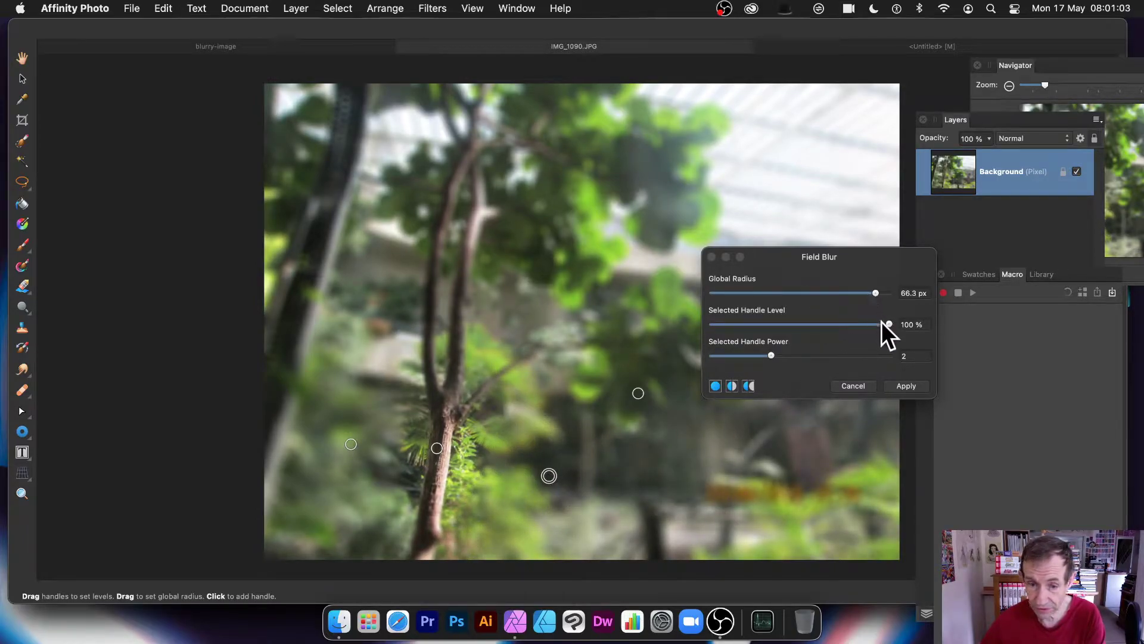
mouse_move(883, 324)
left_mouse_down()
mouse_move(758, 325)
mouse_move(896, 335)
left_mouse_up()
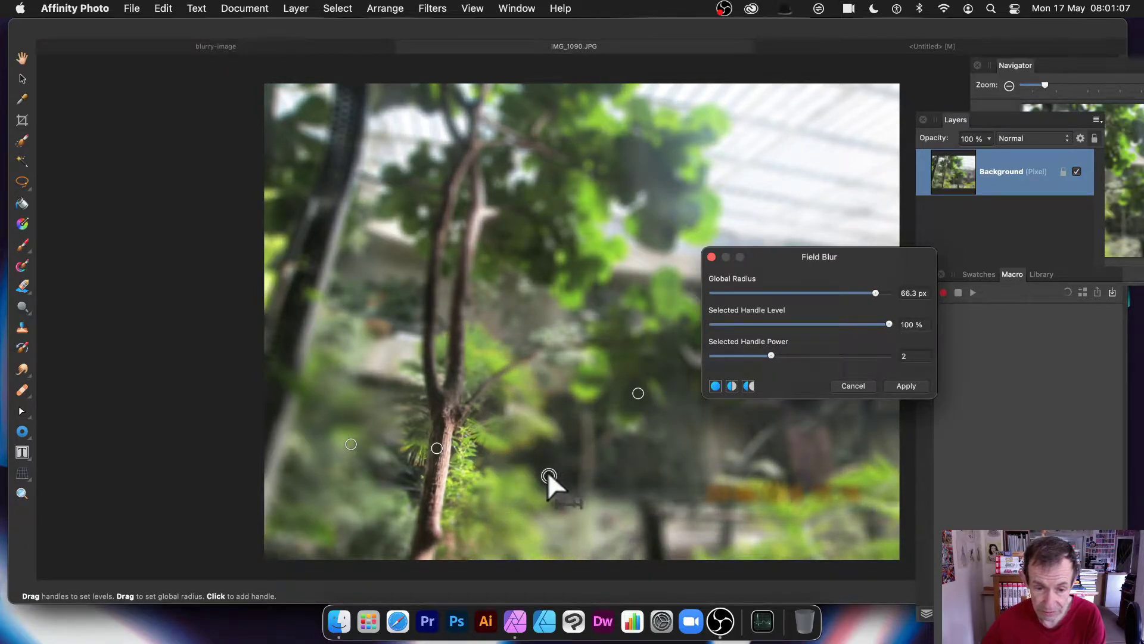
left_click_drag(548, 474, 518, 448)
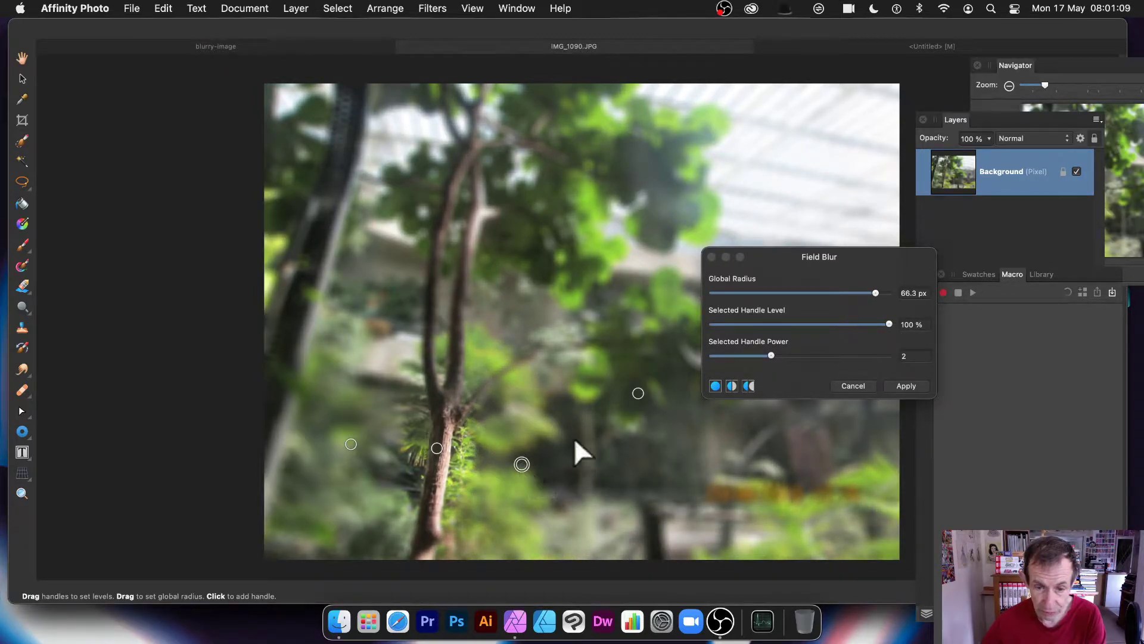
Move the handle below the leafy branch onto the upper tree trunk and set its level to 15%.
left_click_drag(638, 393, 455, 334)
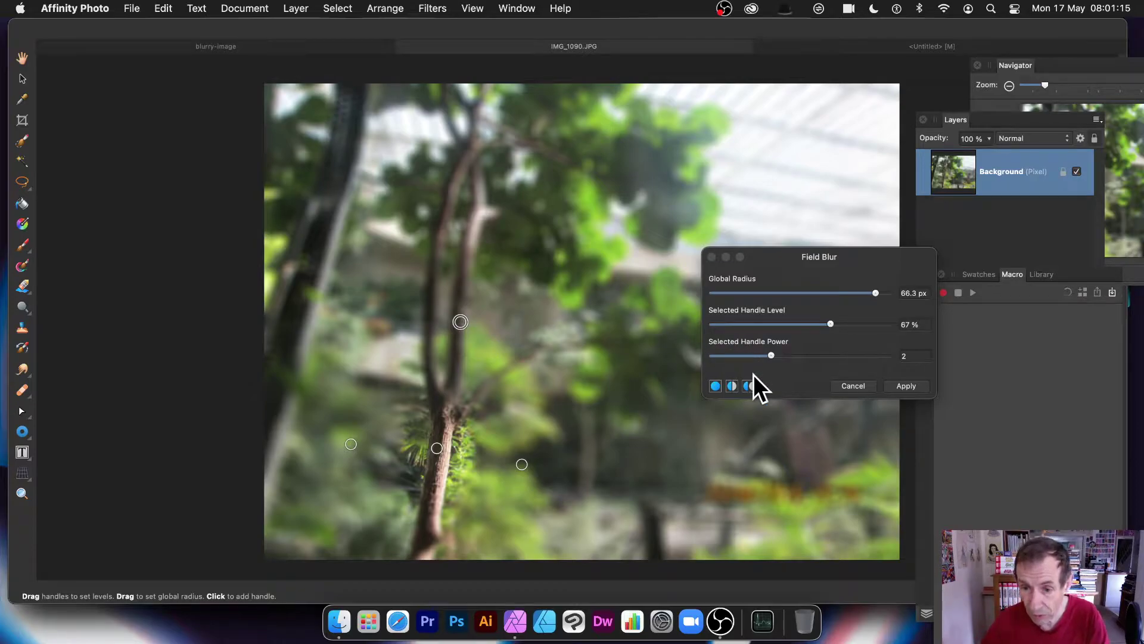
left_click_drag(831, 323, 737, 320)
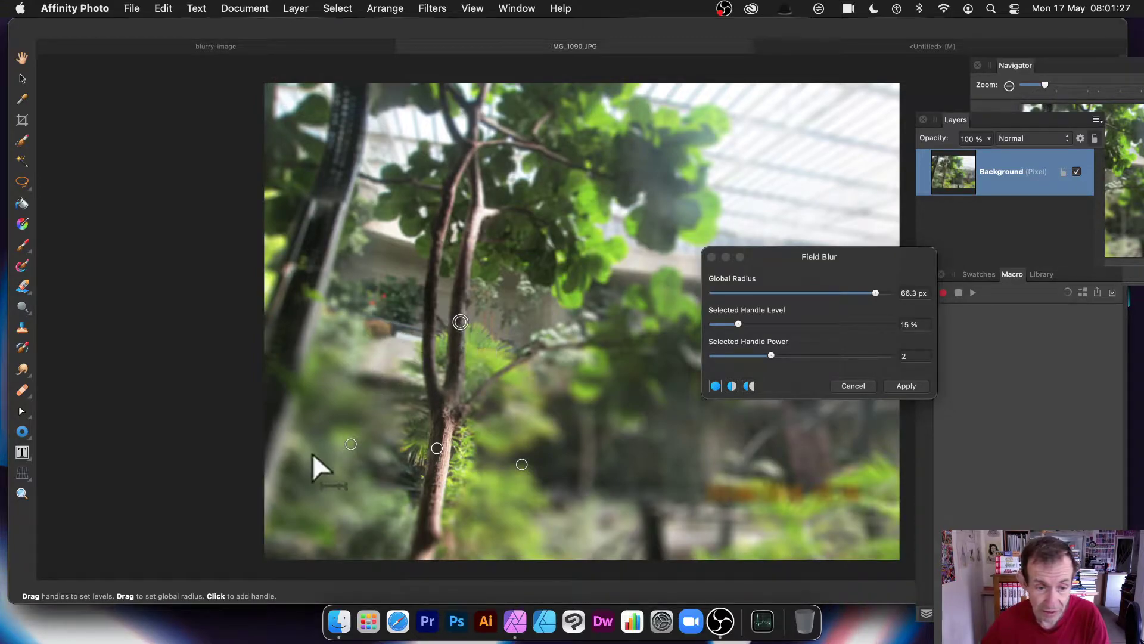
Add a blur handle left of the upper trunk at 90% level and set the upper trunk handle's level to 5%.
left_click(351, 444)
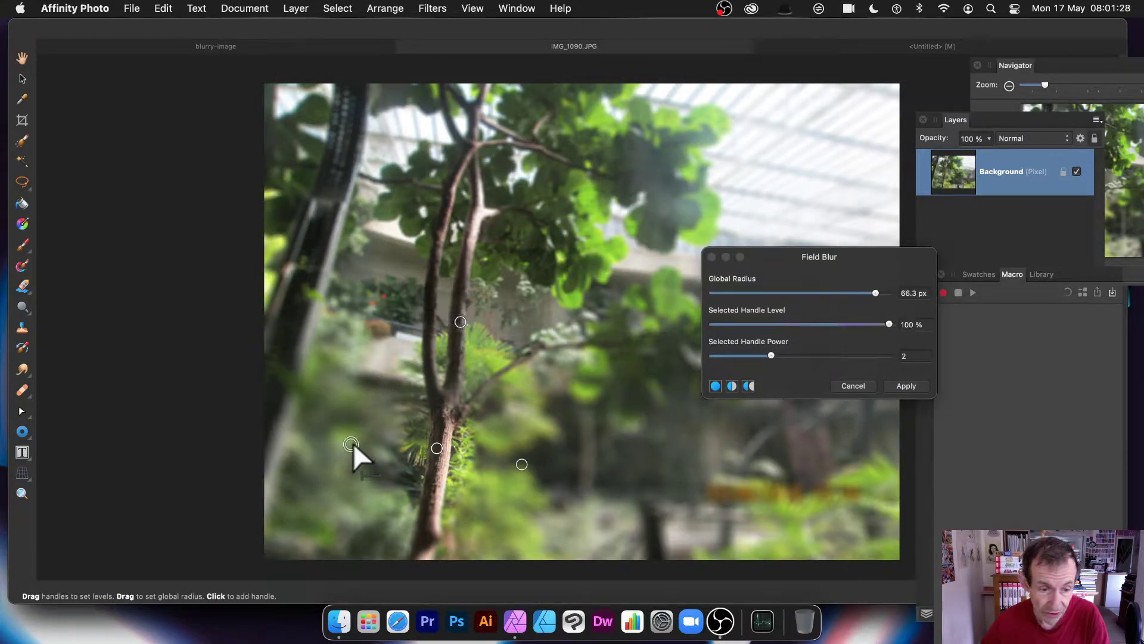
left_click(360, 294)
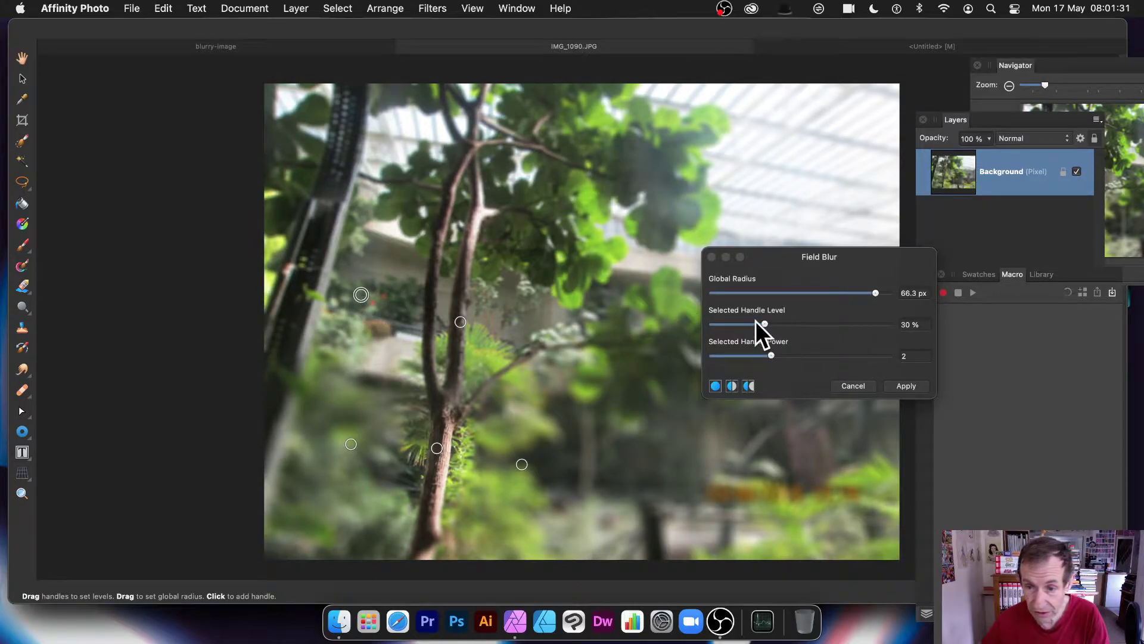
left_click_drag(768, 324, 871, 328)
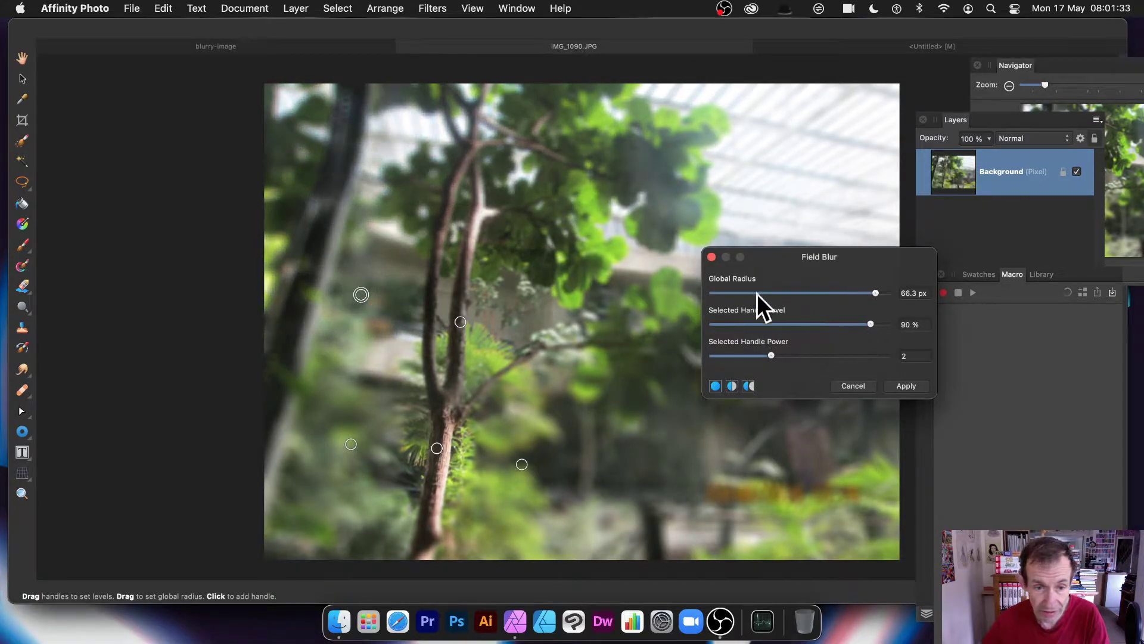
left_click(460, 321)
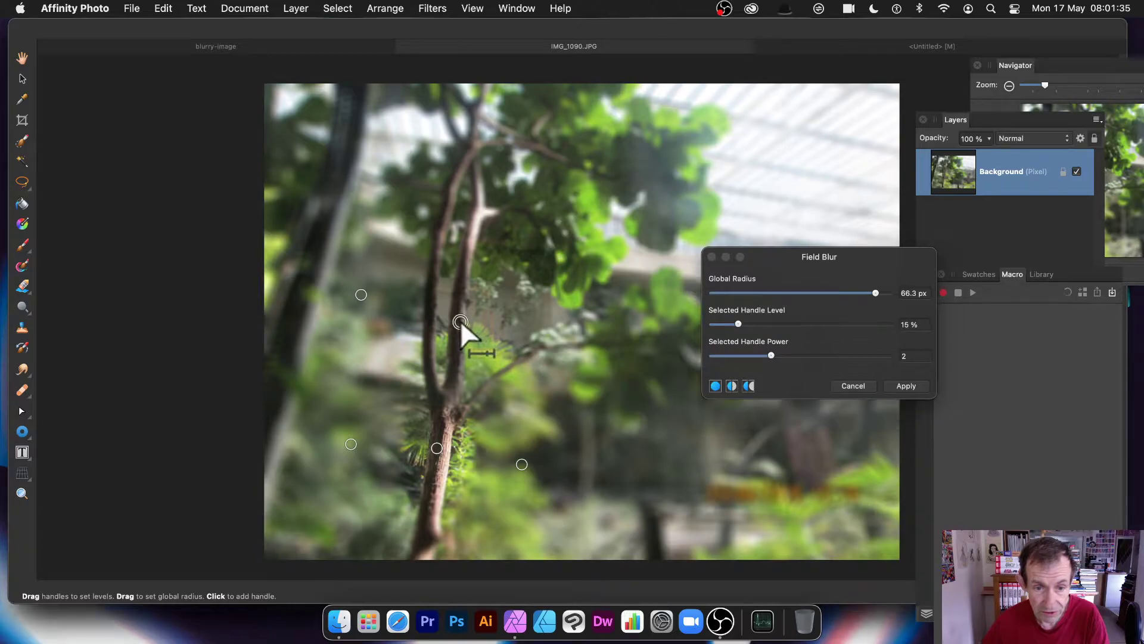
left_click_drag(739, 323, 721, 323)
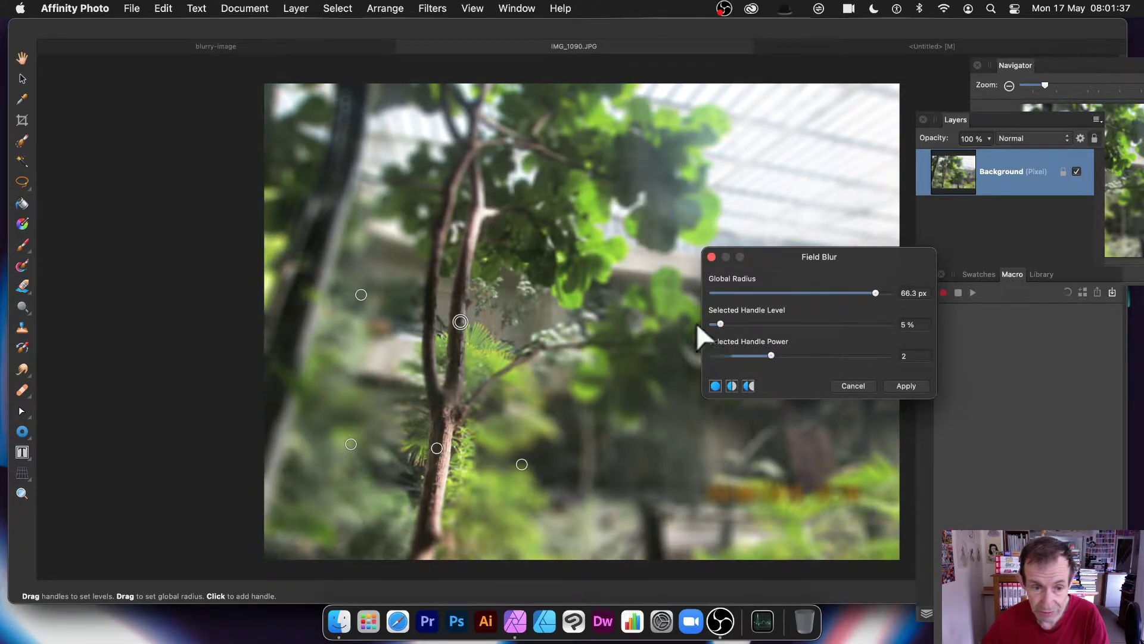
Add a blur handle right of the upper trunk, set its level to 98% and move it slightly lower.
left_click(521, 464)
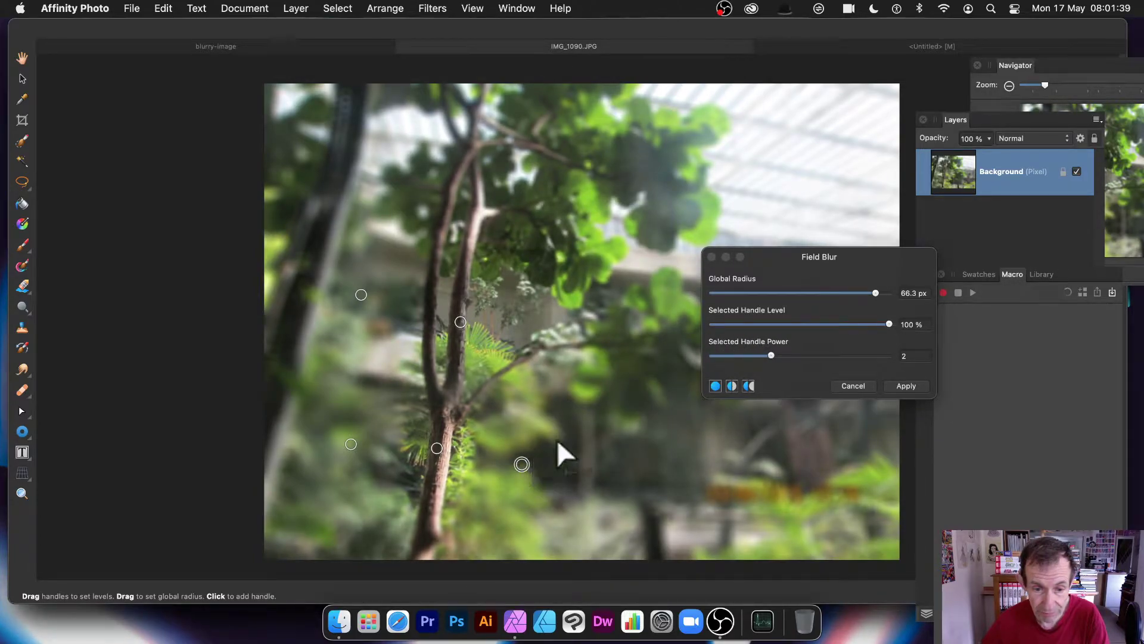
left_click(567, 294)
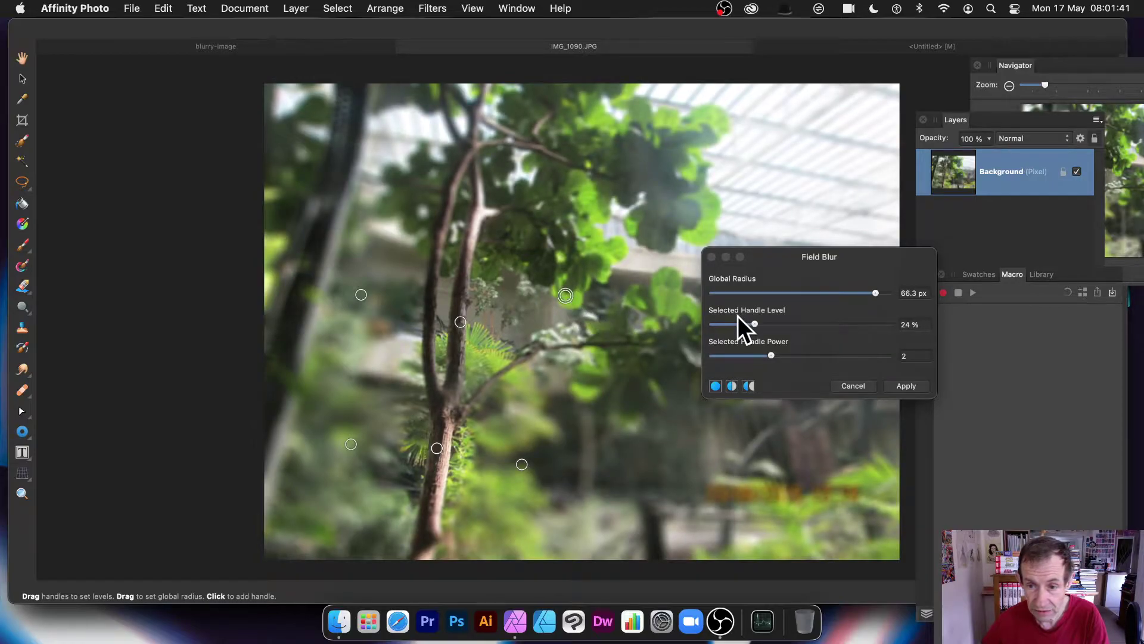
left_click_drag(739, 323, 884, 325)
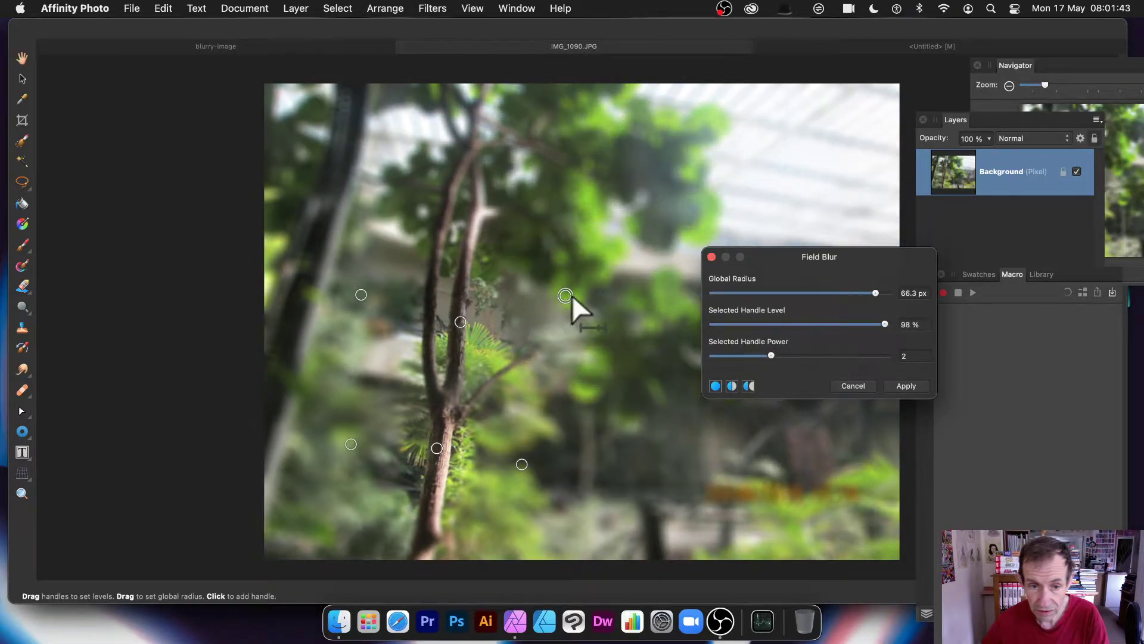
left_click_drag(569, 295, 582, 350)
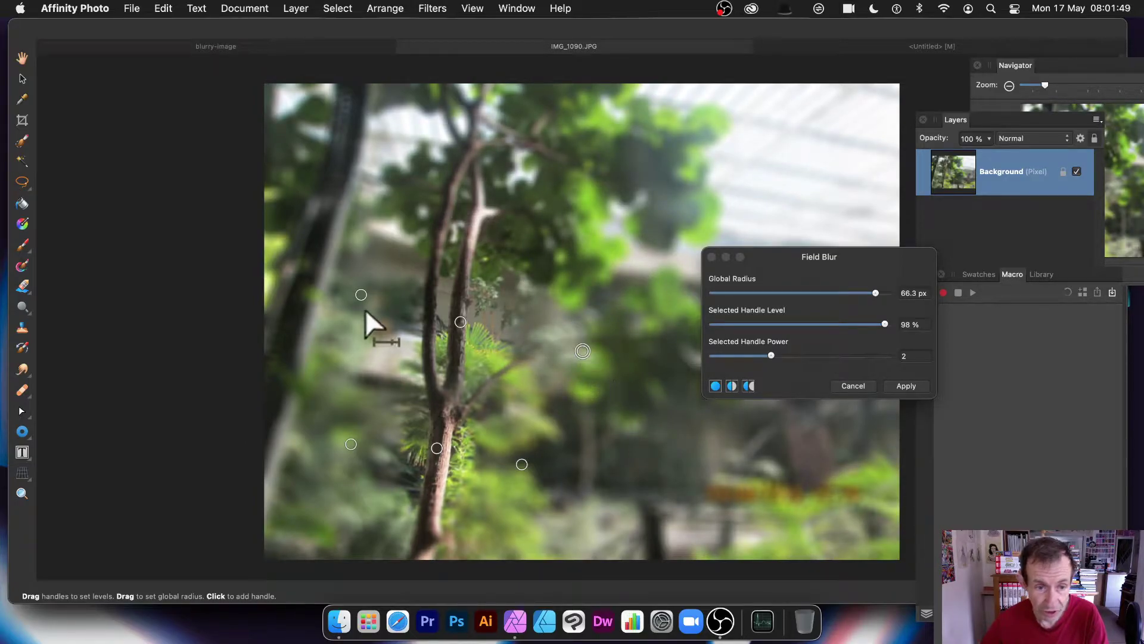
Move the handle right of the upper trunk slightly farther from it and set its power to 2.05.
left_click(460, 321)
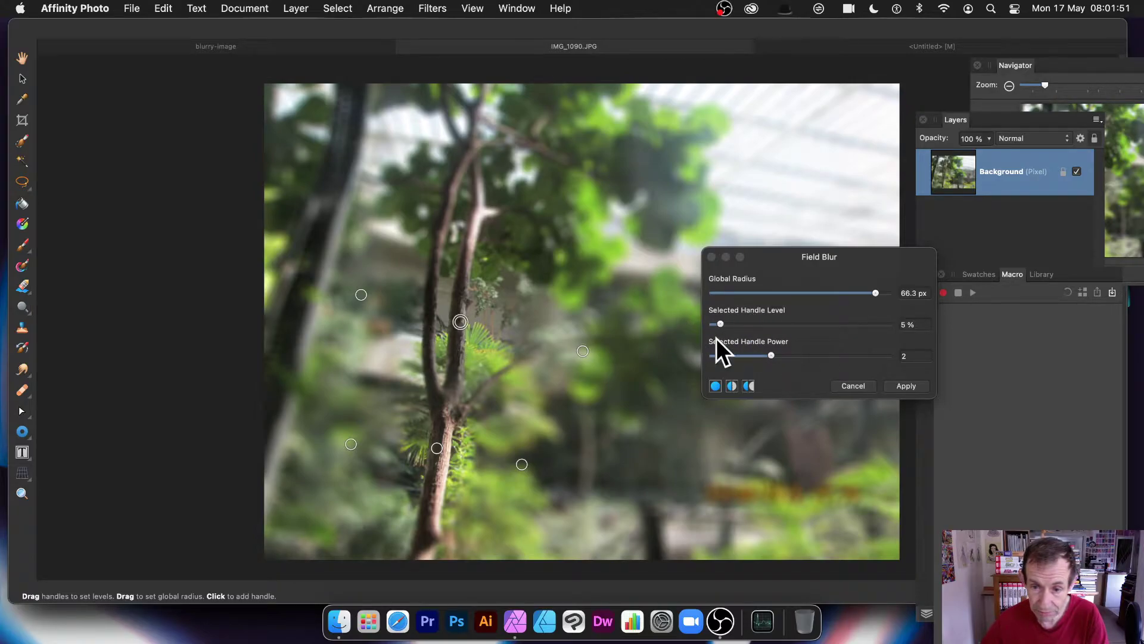
left_click(362, 294)
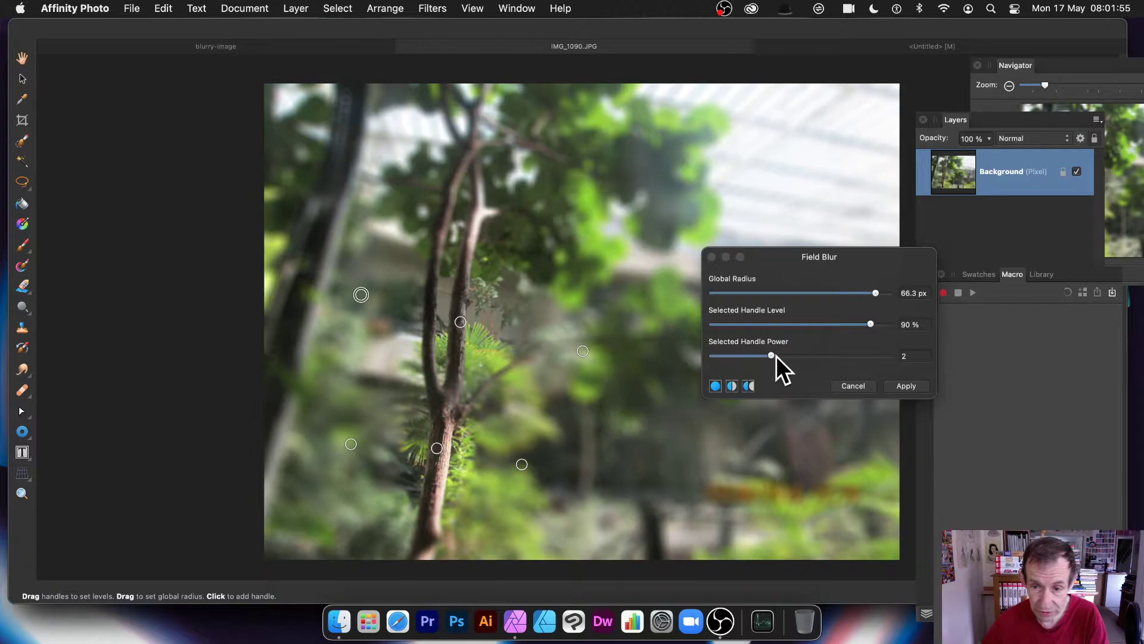
mouse_move(582, 349)
left_mouse_down()
mouse_move(516, 332)
mouse_move(602, 351)
left_mouse_up()
left_click_drag(779, 358, 750, 357)
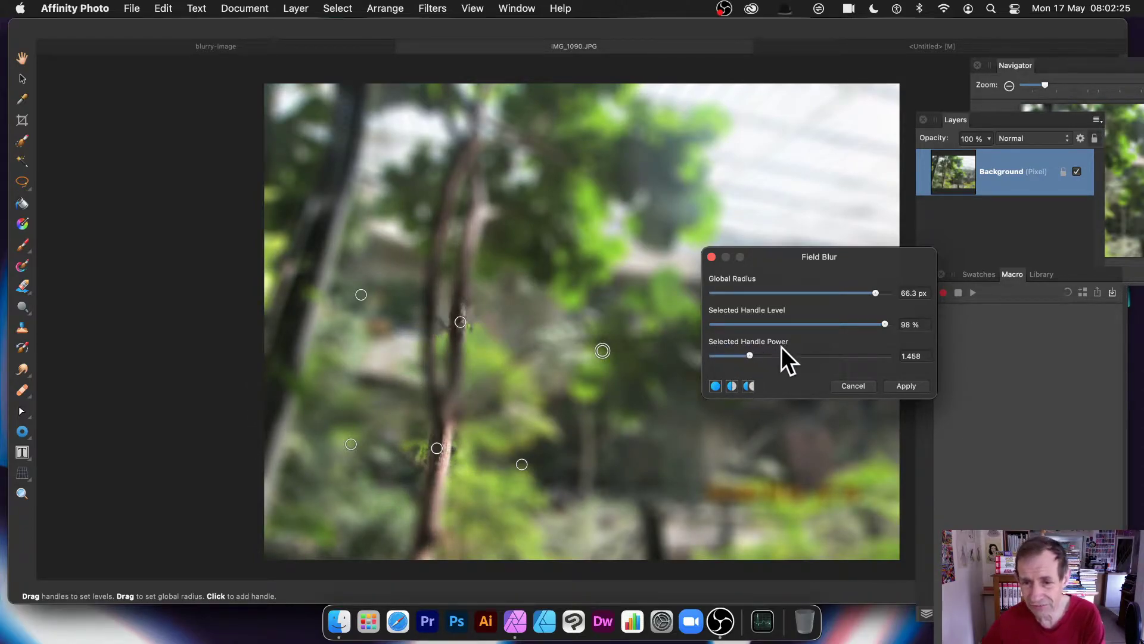
left_click_drag(749, 356, 782, 355)
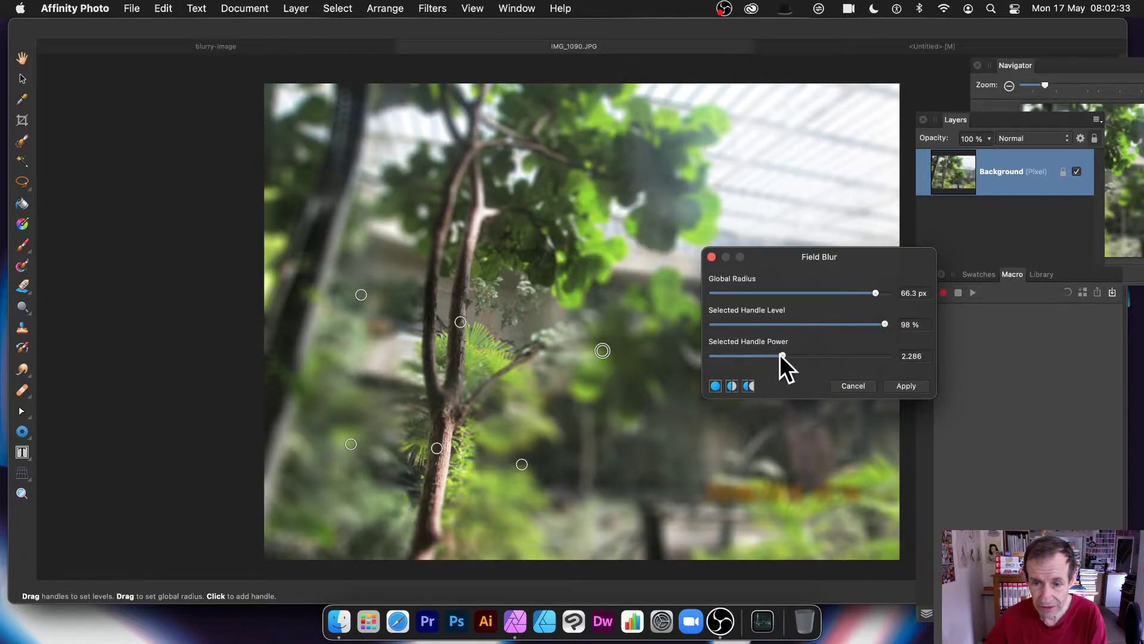
left_click_drag(779, 354, 771, 355)
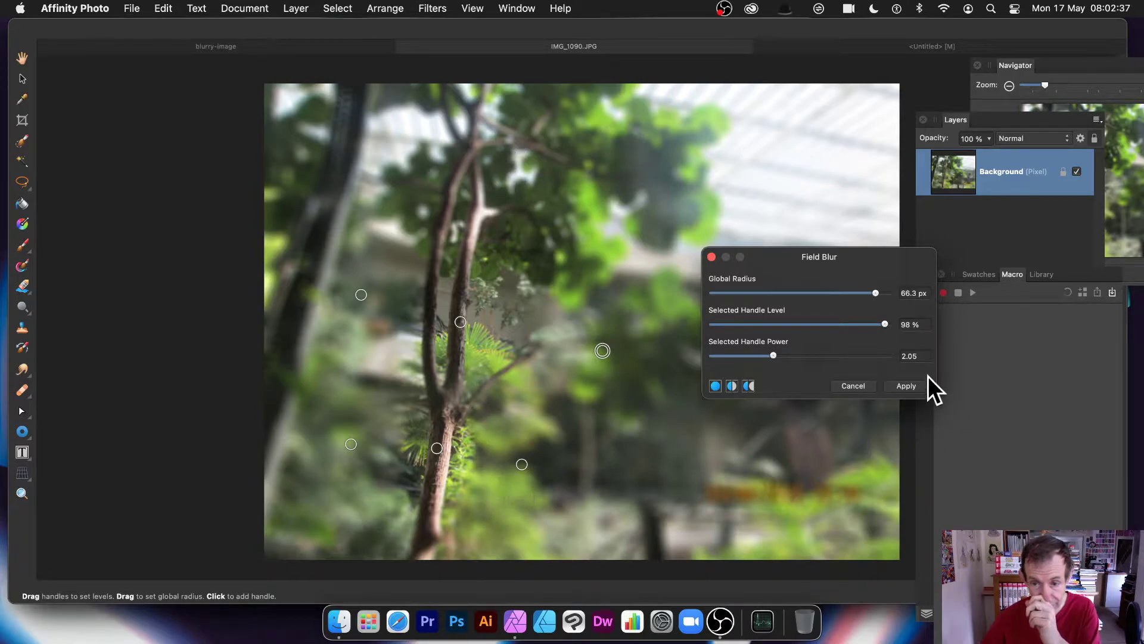
Add a handle on the dark post at 4% level and one on the date stamp at 90%, and apply the Field Blur.
left_click(654, 530)
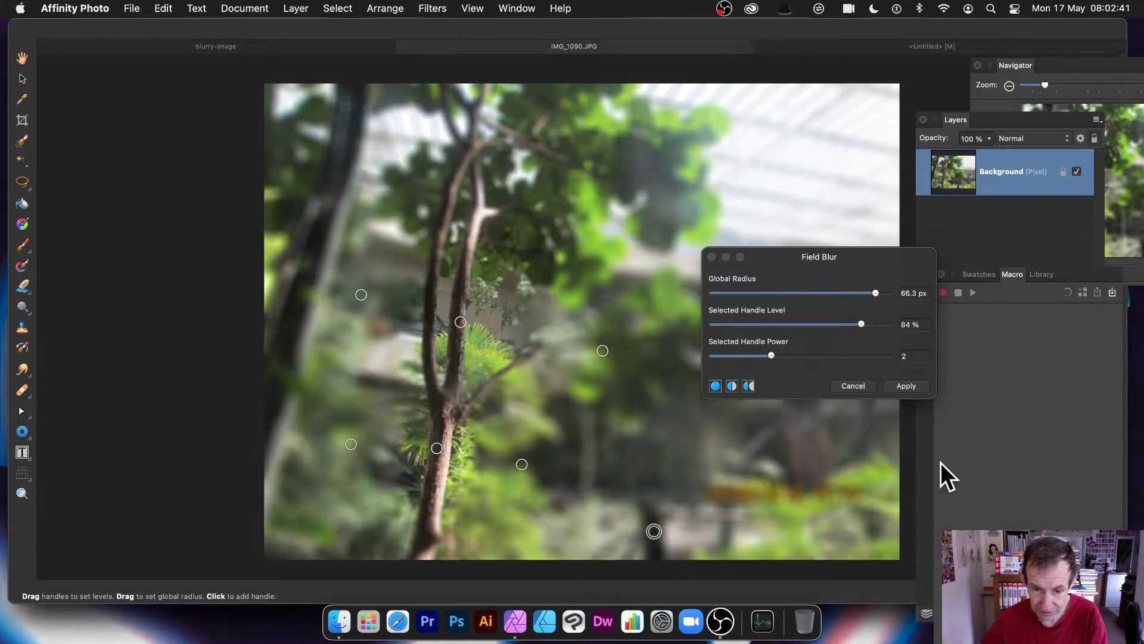
left_click_drag(861, 324, 721, 320)
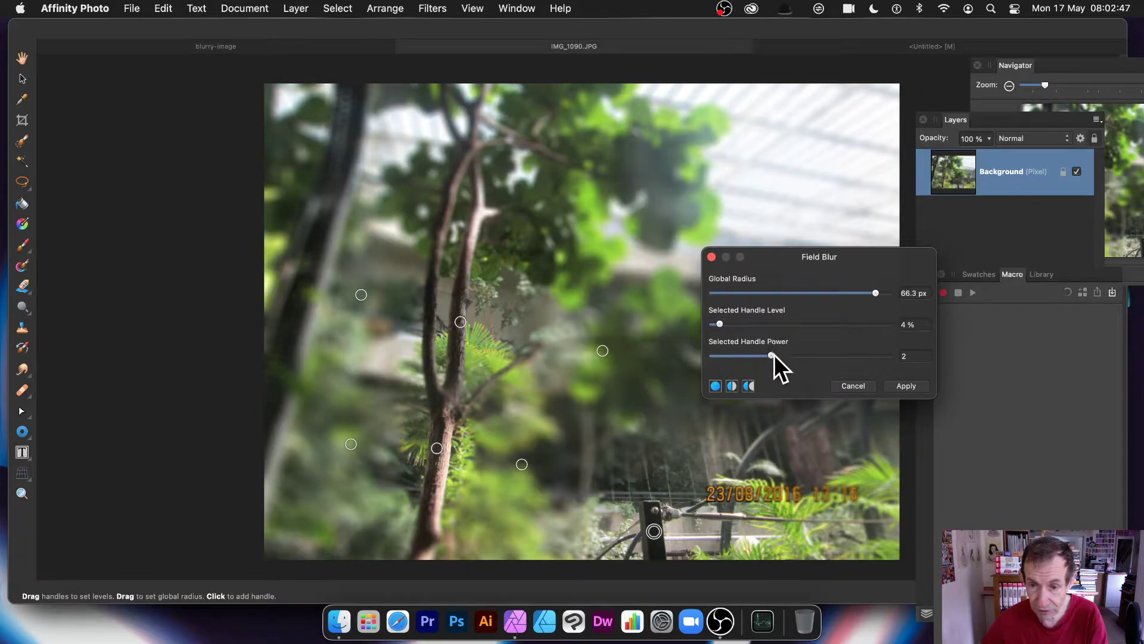
left_click(780, 499)
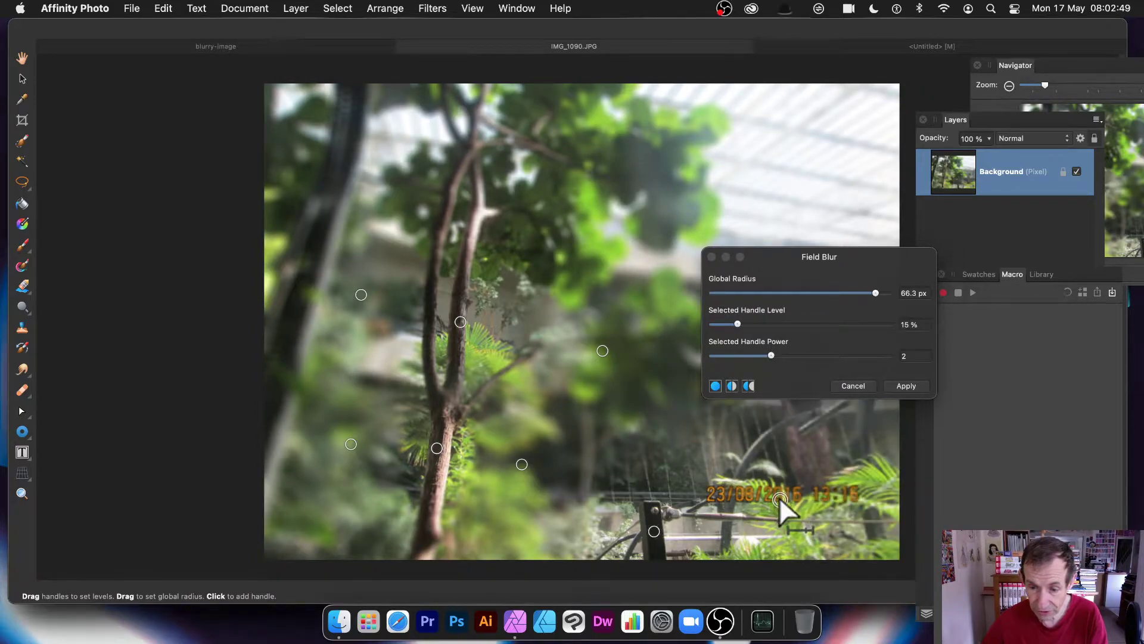
left_click_drag(817, 324, 870, 324)
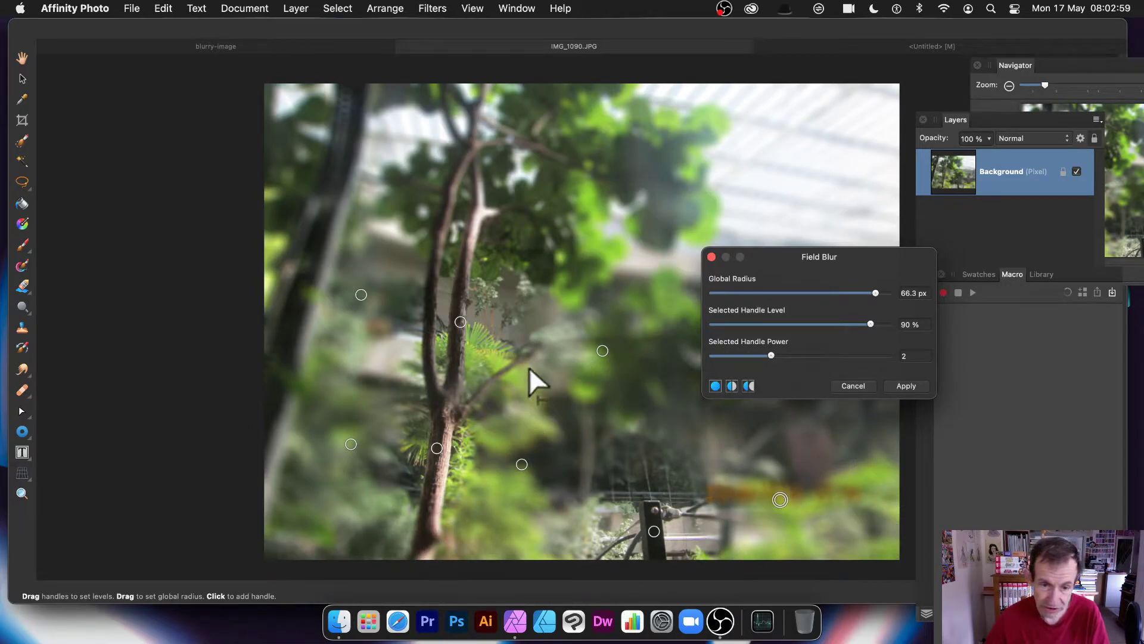
left_click(781, 500)
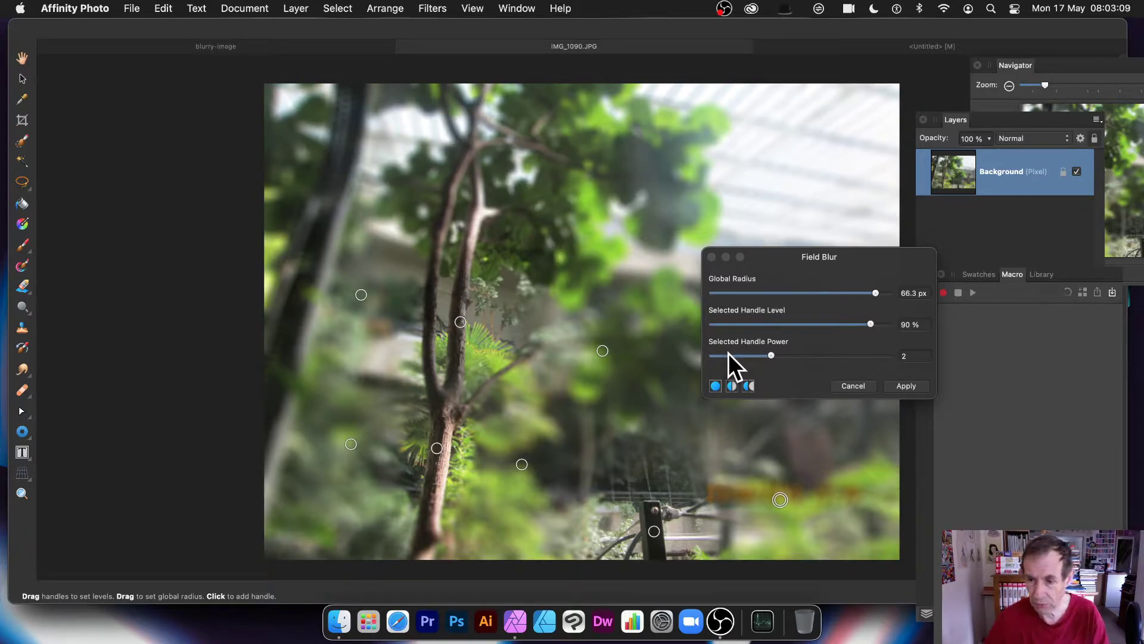
left_click(914, 388)
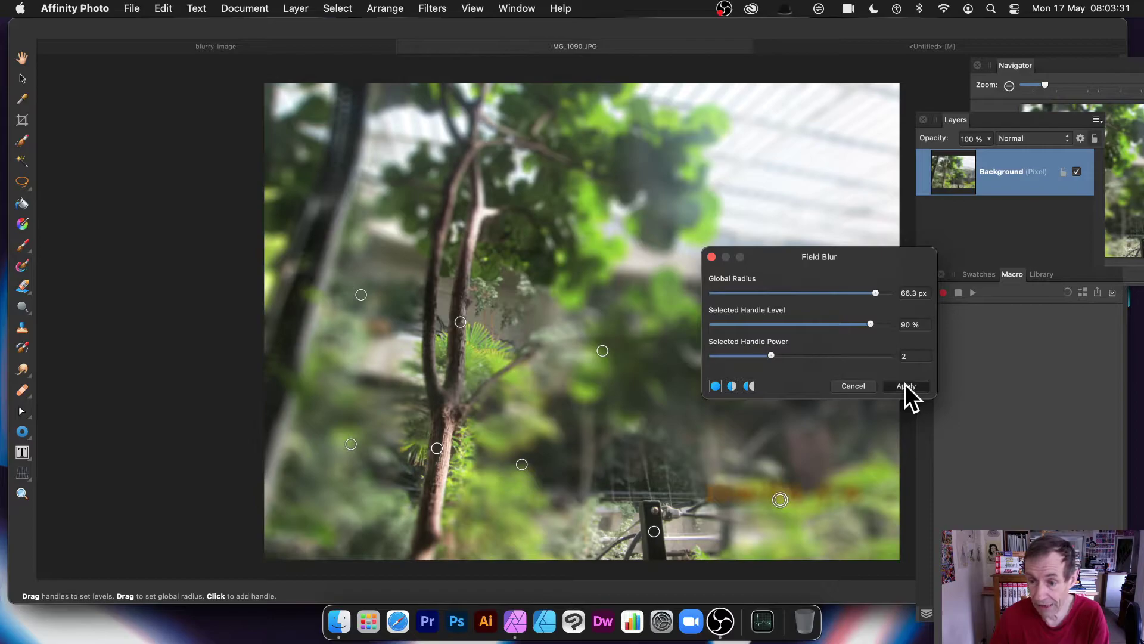
left_click(904, 385)
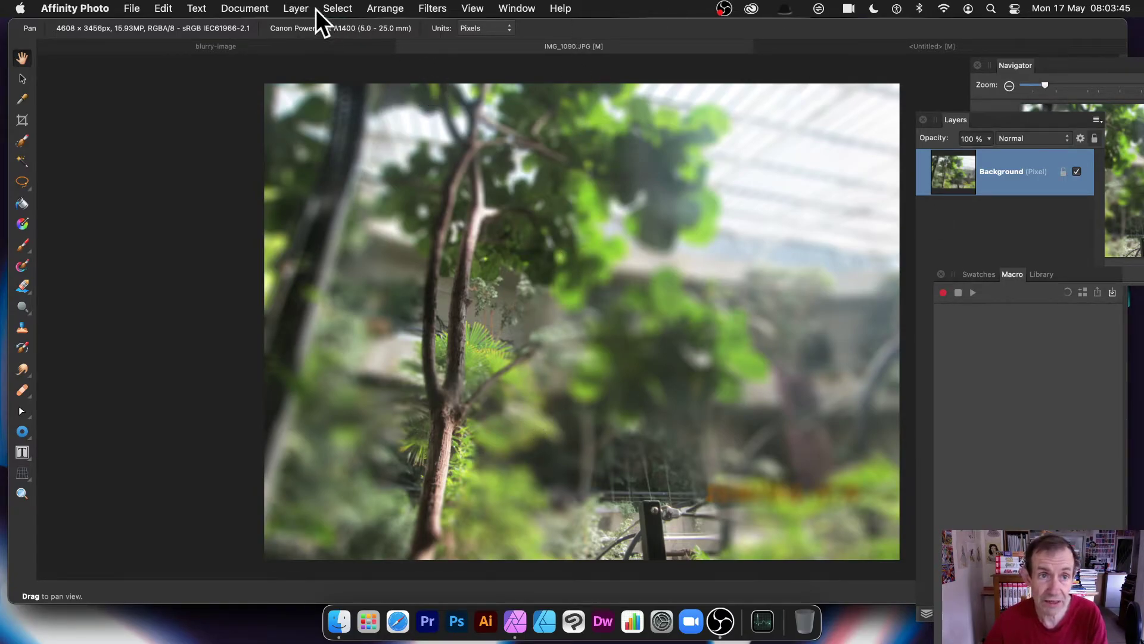
Open the Fade settings for the applied Field Blur, keeping the fade at 50%.
left_click(298, 9)
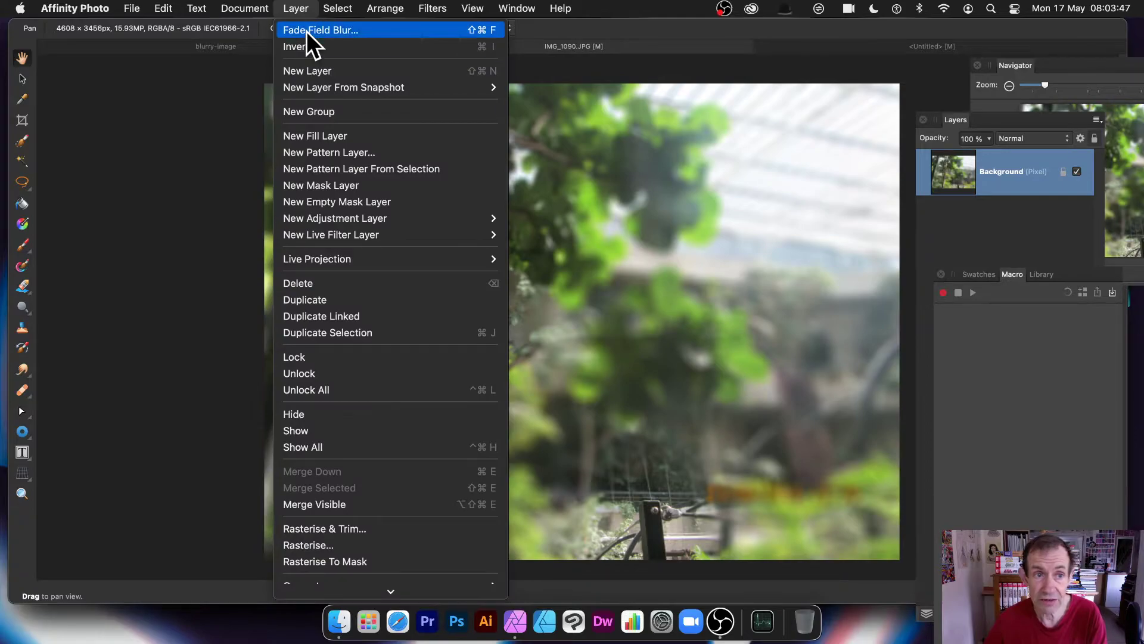
left_click(306, 31)
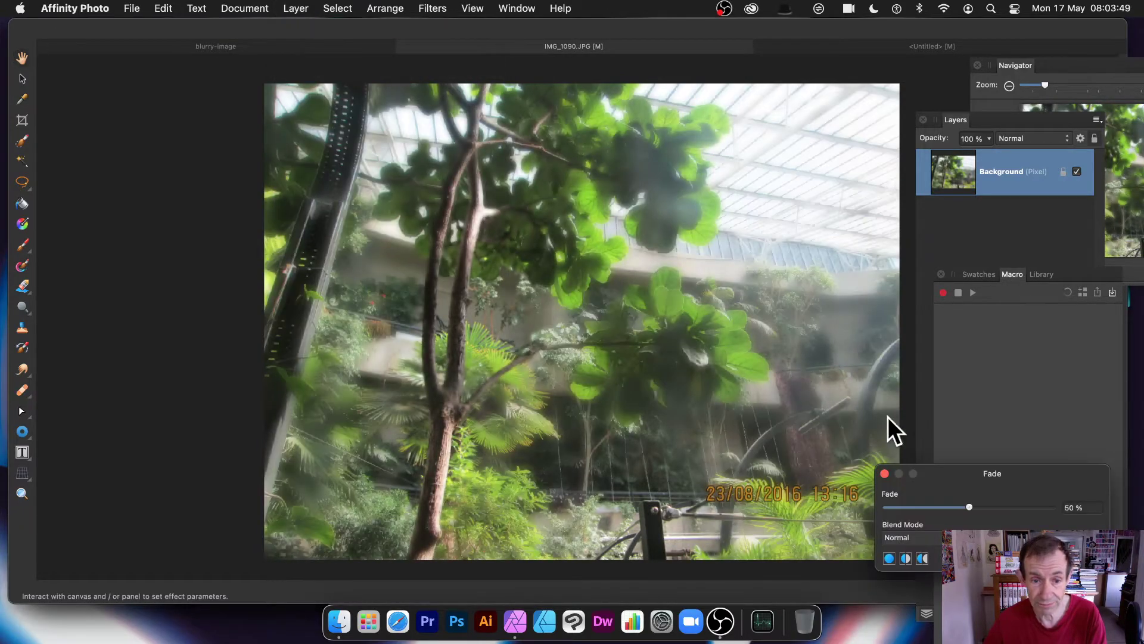
left_click_drag(1017, 476, 869, 364)
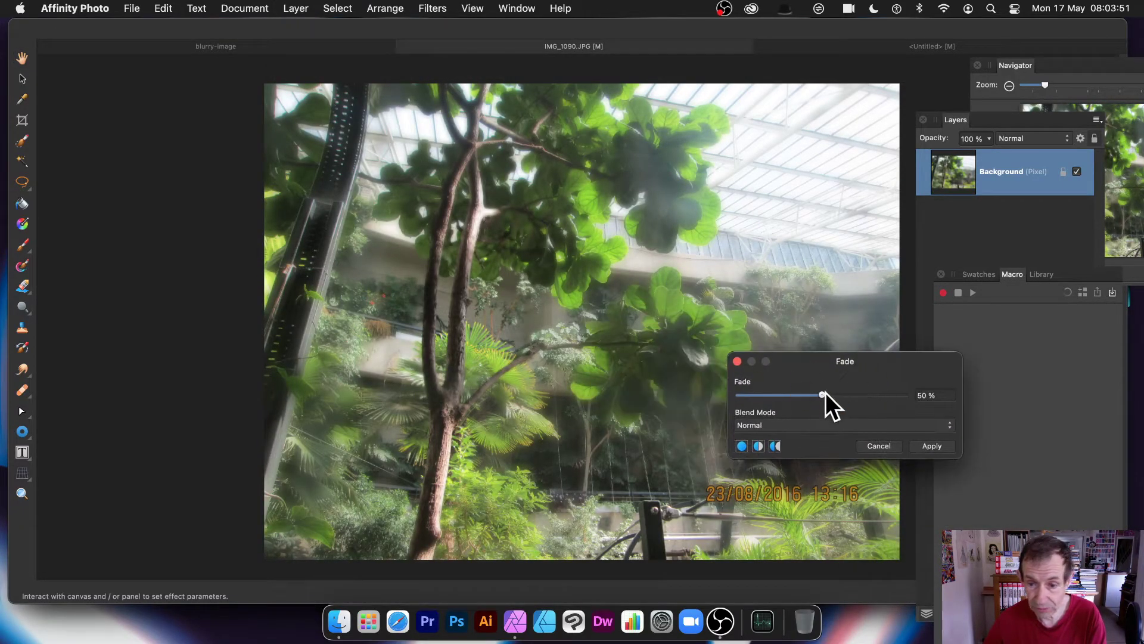
mouse_move(825, 394)
left_mouse_down()
mouse_move(899, 408)
mouse_move(820, 414)
left_mouse_up()
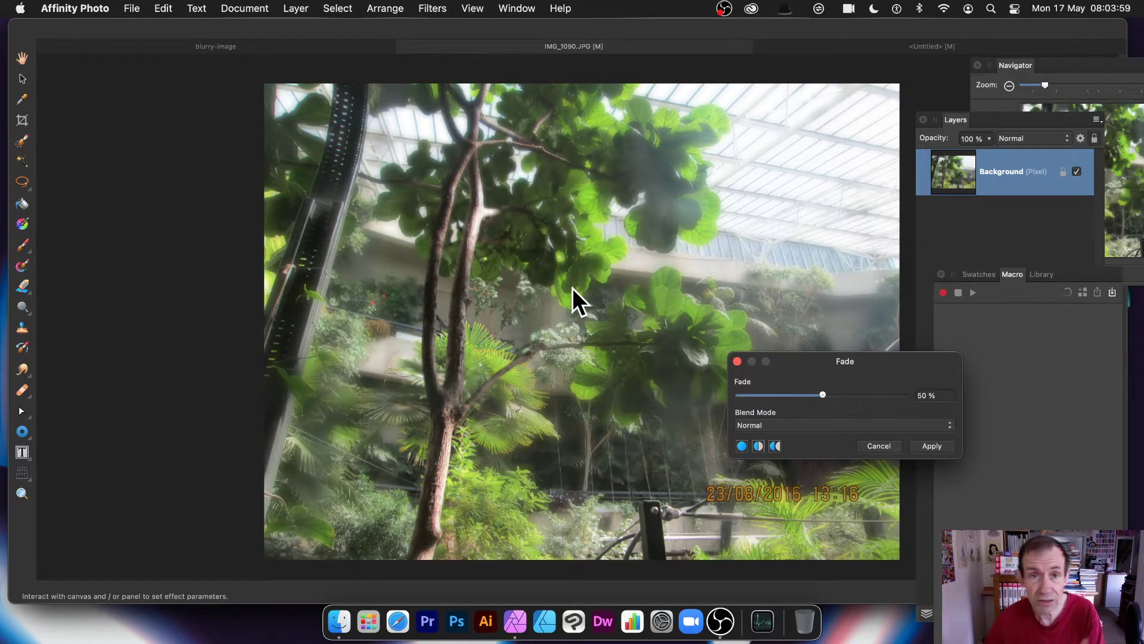
Try the Multiply and Colour Burn blend modes for the fade, with the Colour Burn fade at 73%.
left_click(796, 425)
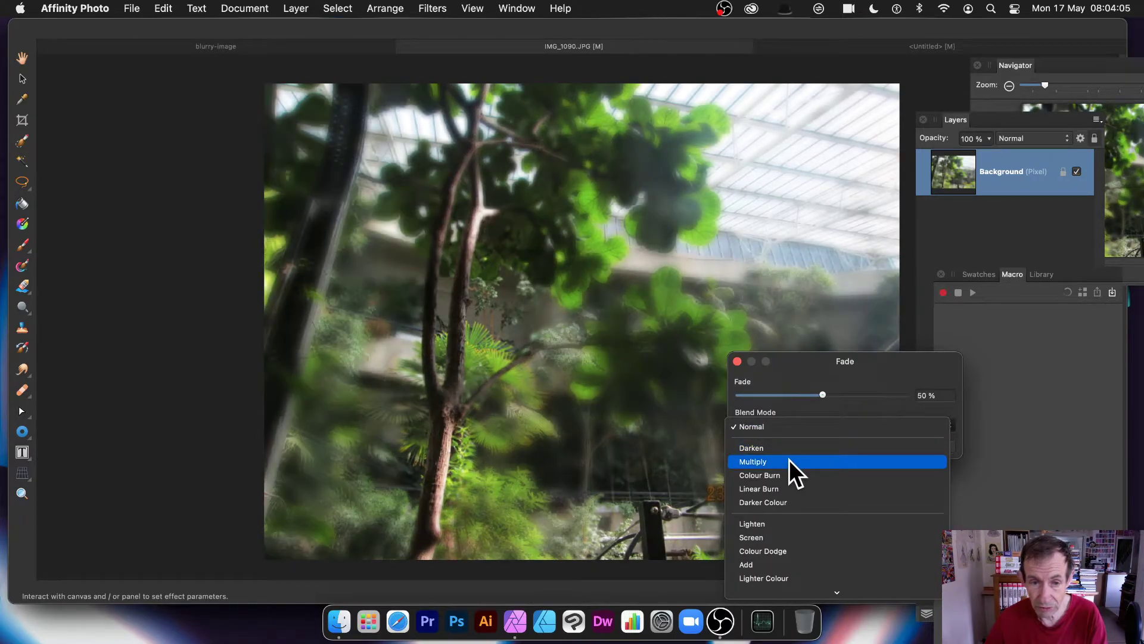
left_click(789, 461)
left_click_drag(812, 364, 832, 237)
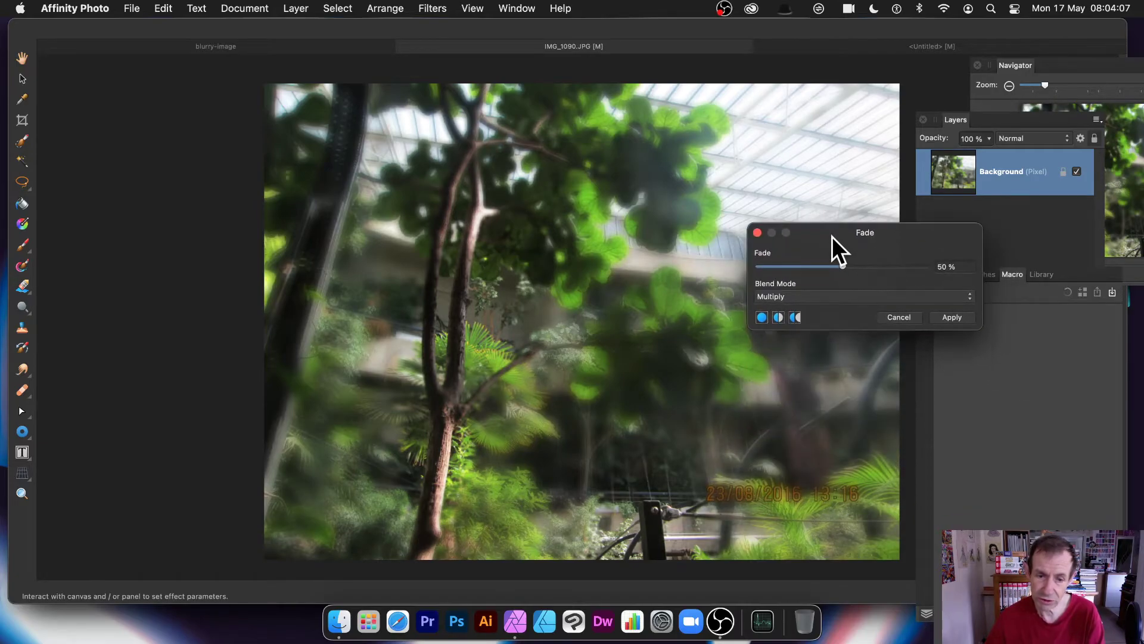
left_click(823, 296)
left_click(821, 312)
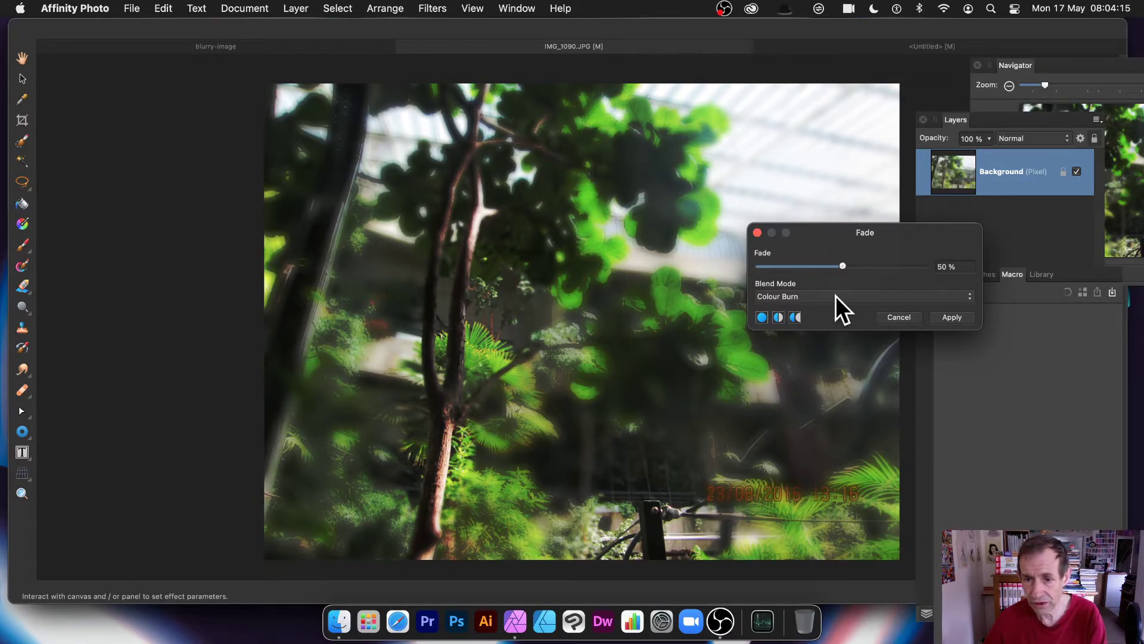
mouse_move(837, 266)
left_mouse_down()
mouse_move(779, 265)
mouse_move(898, 260)
mouse_move(879, 263)
left_mouse_up()
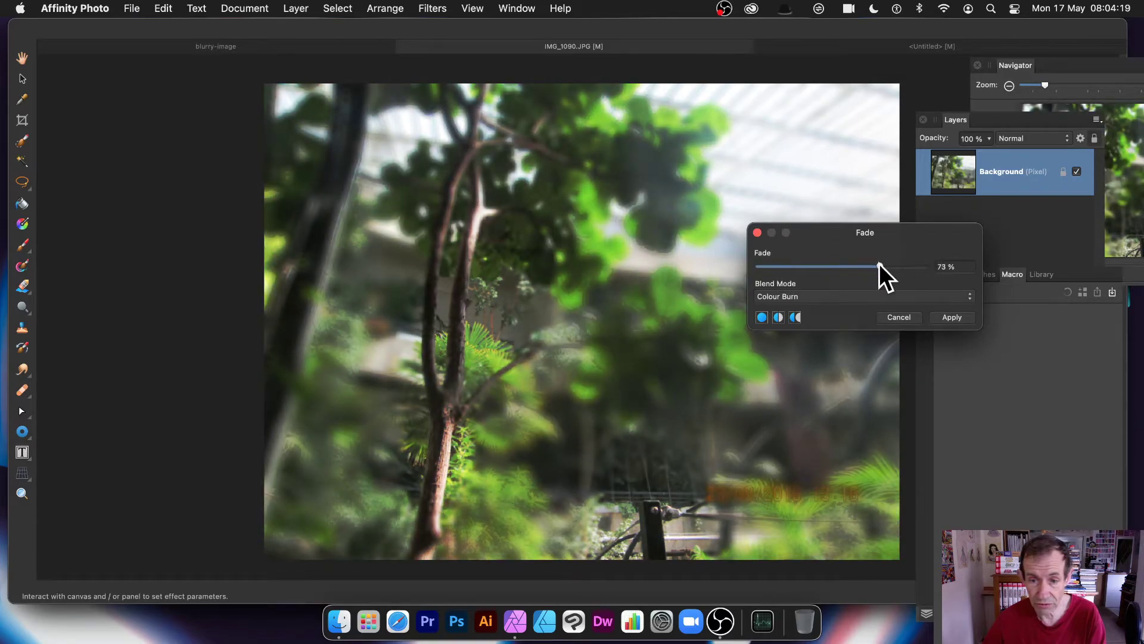
Try the Linear Burn and Lighten blend modes for the blur fade and set the fade to 13%.
left_click(835, 296)
left_click(830, 310)
left_click(827, 304)
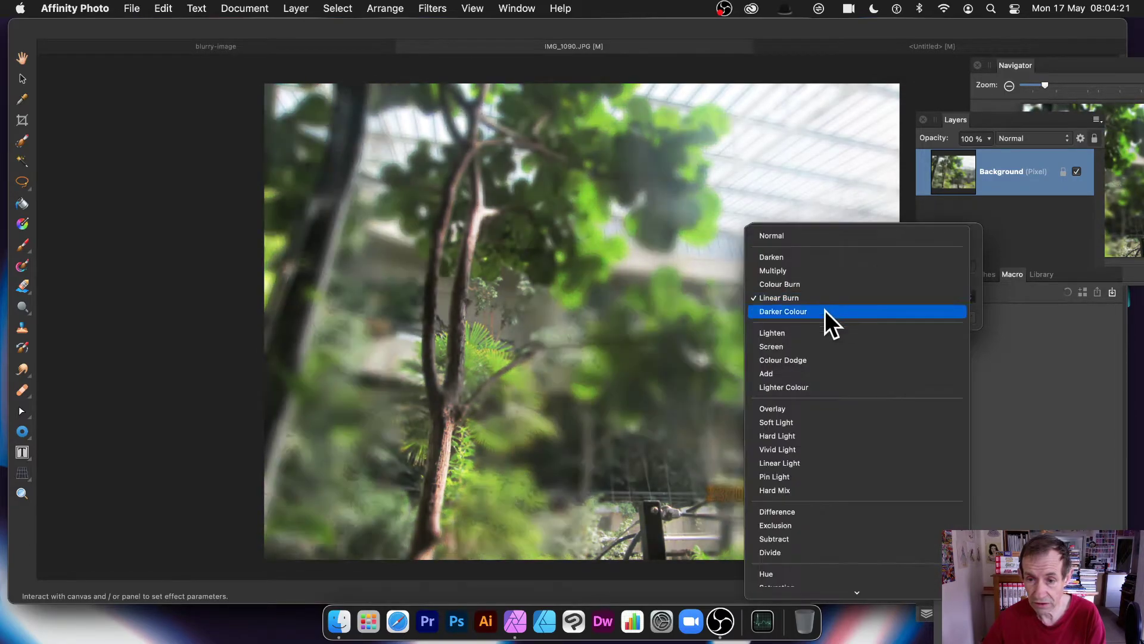
left_click(821, 331)
left_click_drag(801, 266, 778, 267)
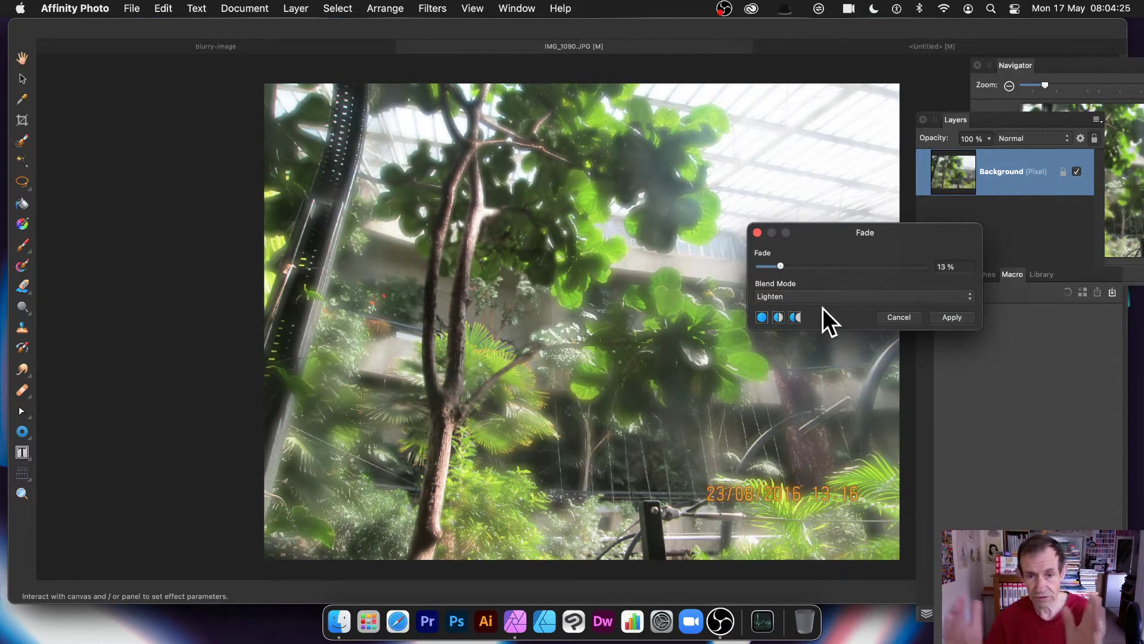
Try the Divide blend mode for the fade and set the blend mode back to Normal.
left_click(842, 298)
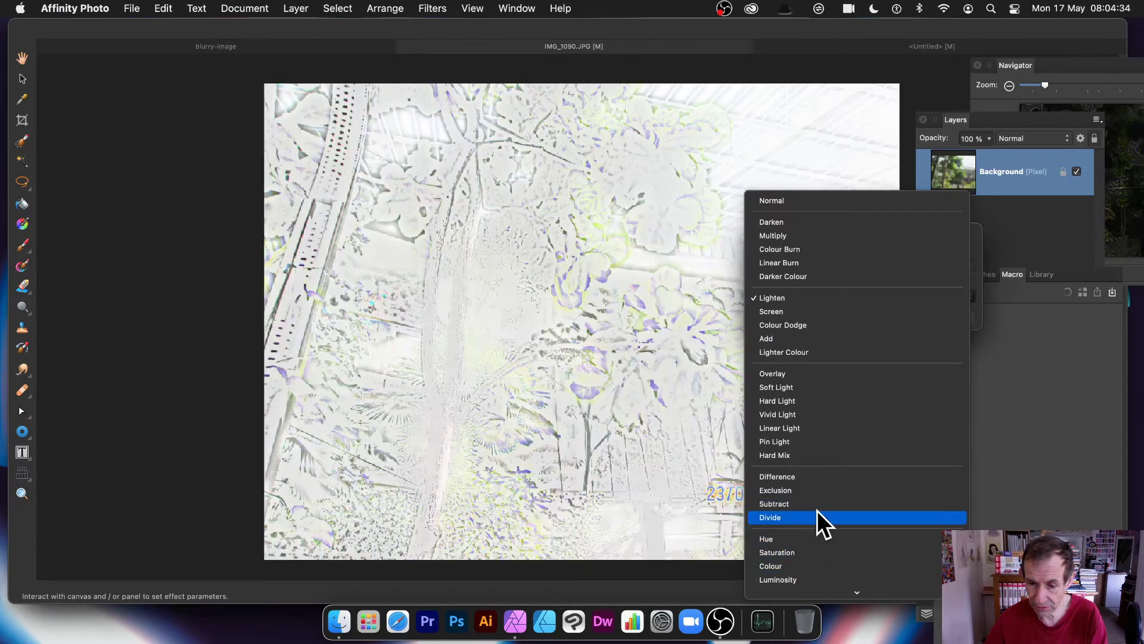
left_click(817, 514)
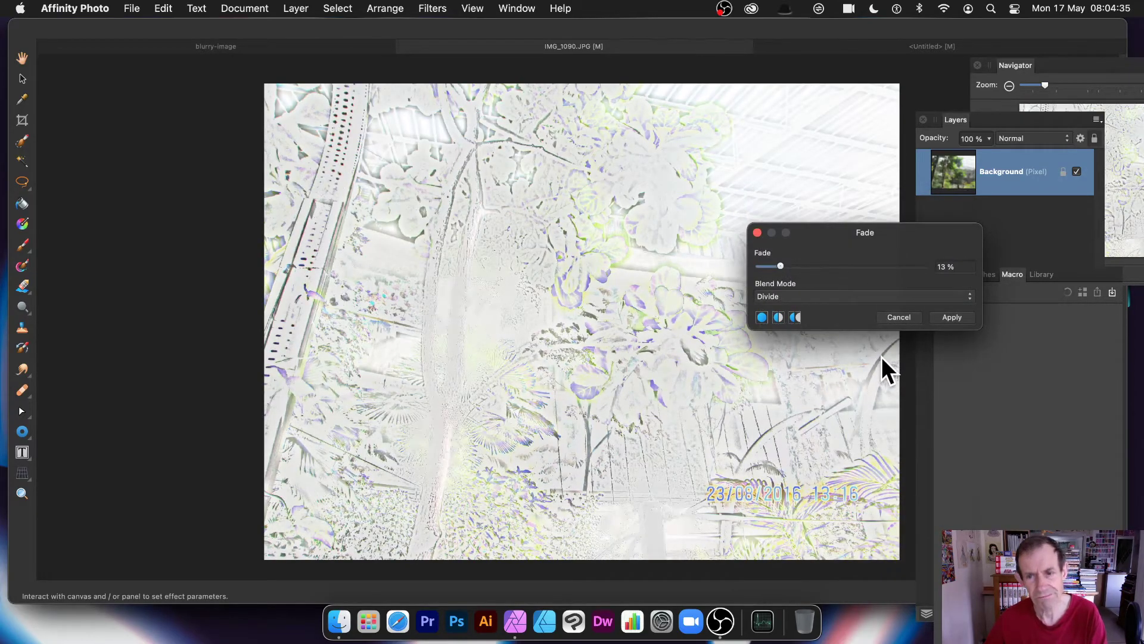
left_click(832, 296)
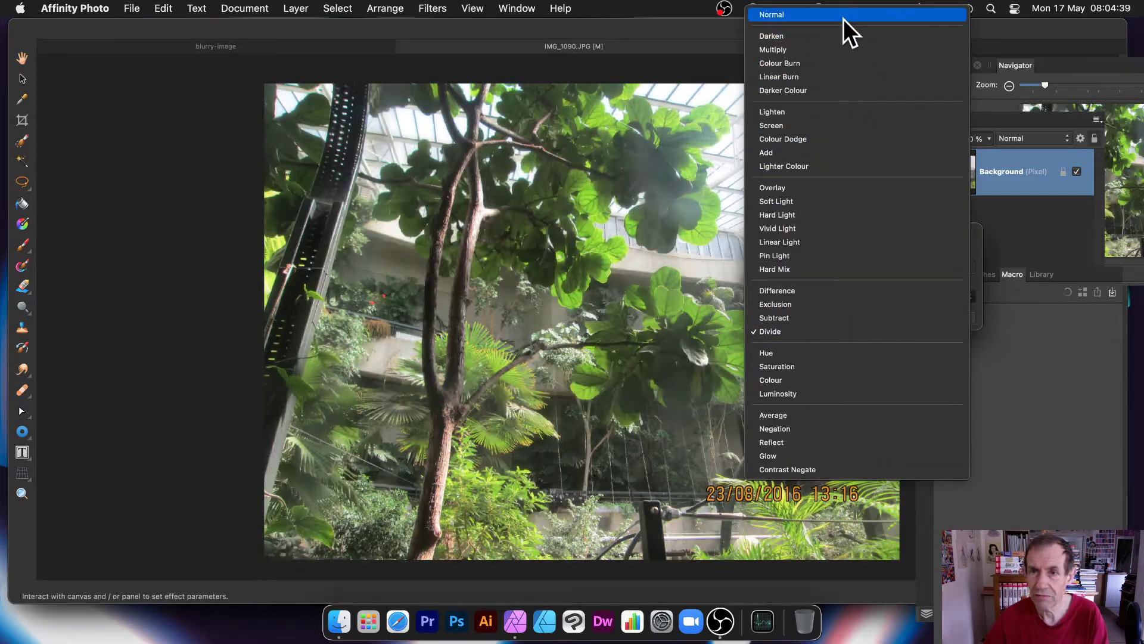
left_click(842, 19)
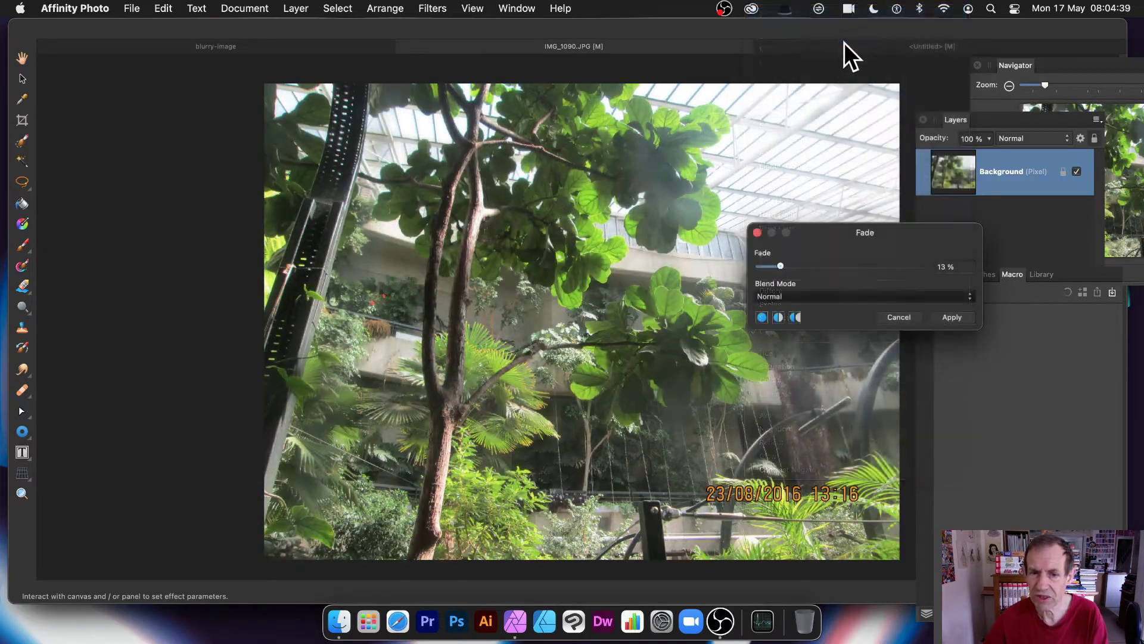
Apply the Field Blur fade at 13% with the Normal blend mode.
left_click(955, 316)
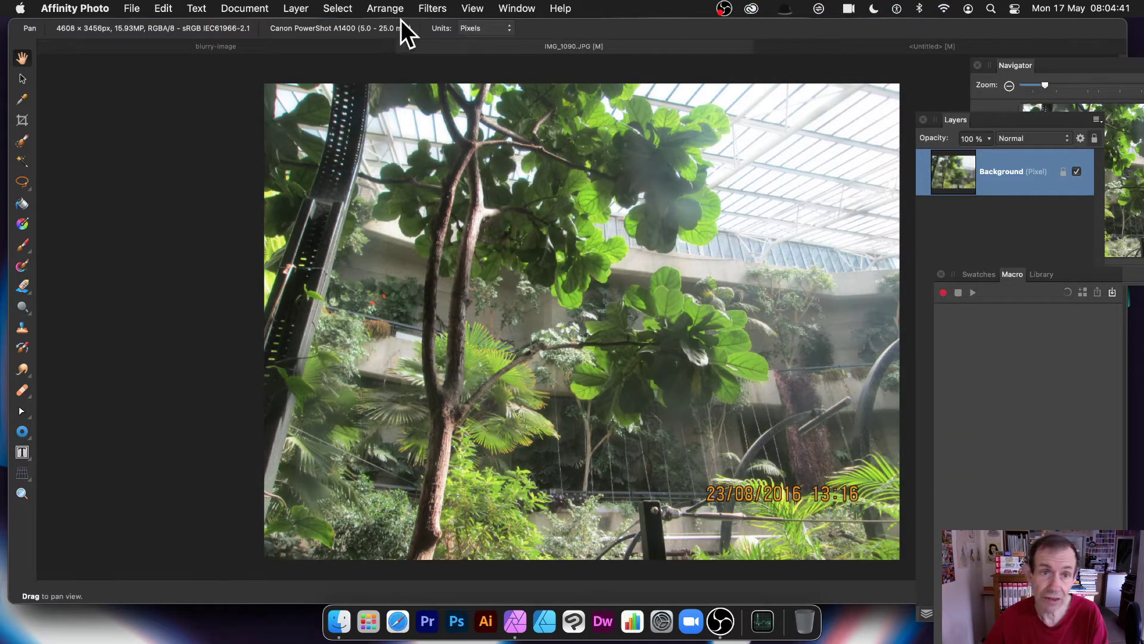
Repeat the last Field Blur three times on the photo and undo the repeats.
left_click(431, 9)
mouse_move(427, 68)
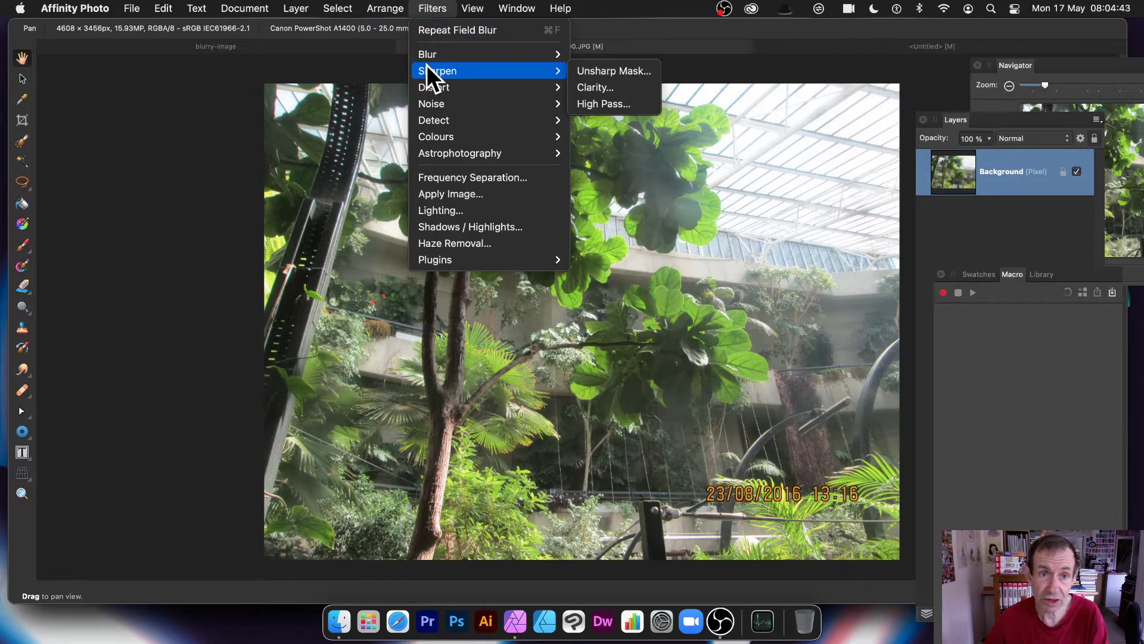
left_click(453, 30)
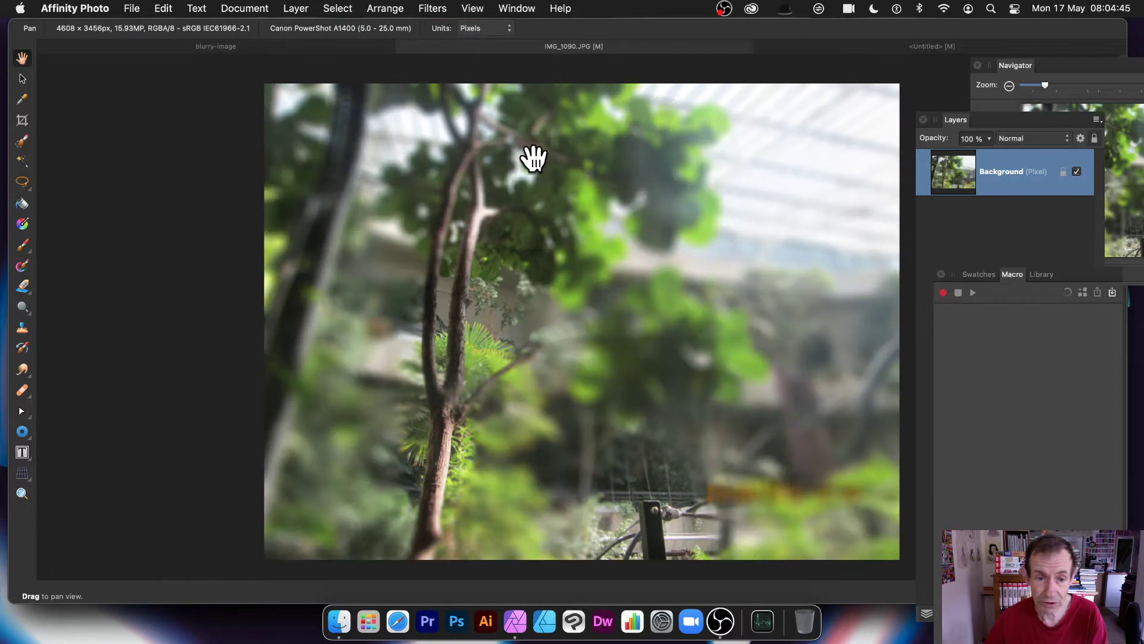
left_click(441, 8)
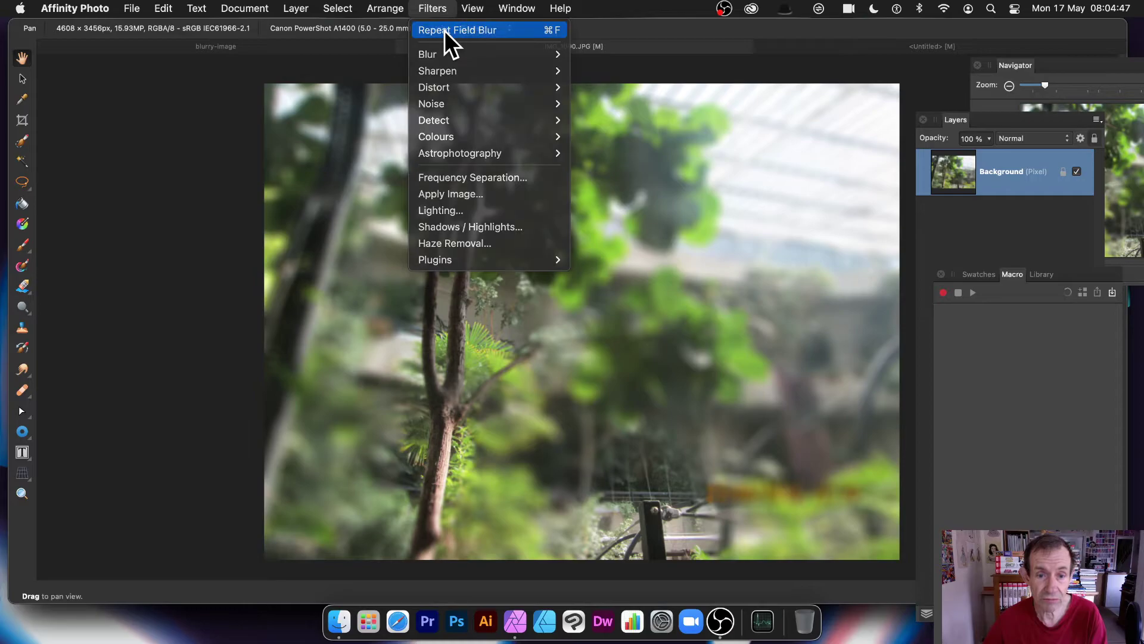
left_click(444, 30)
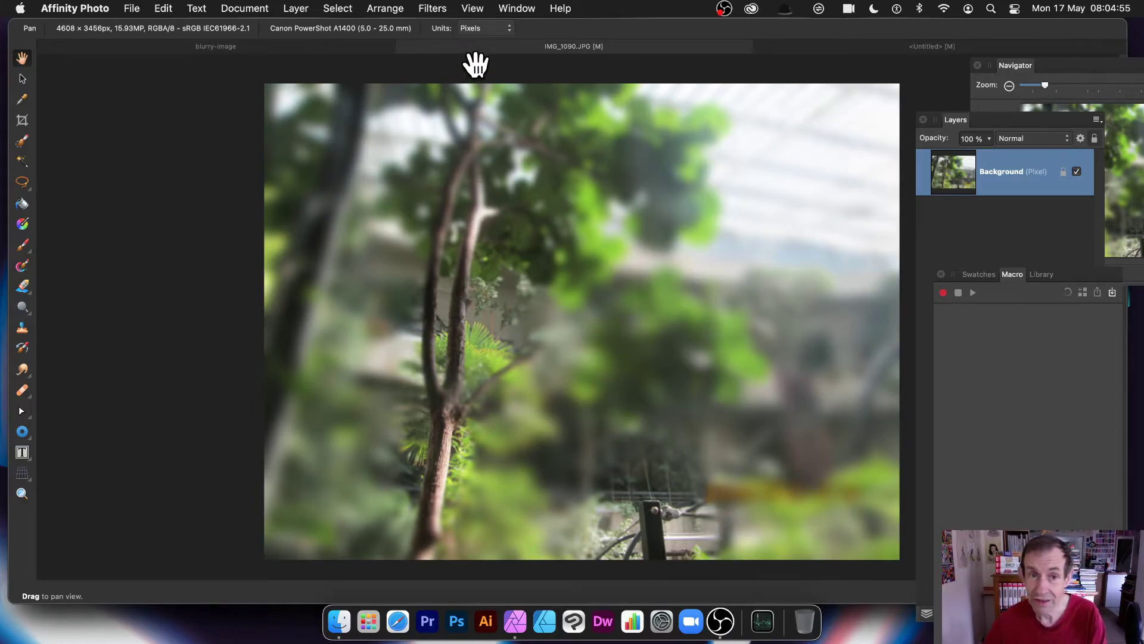
left_click(432, 9)
left_click(430, 30)
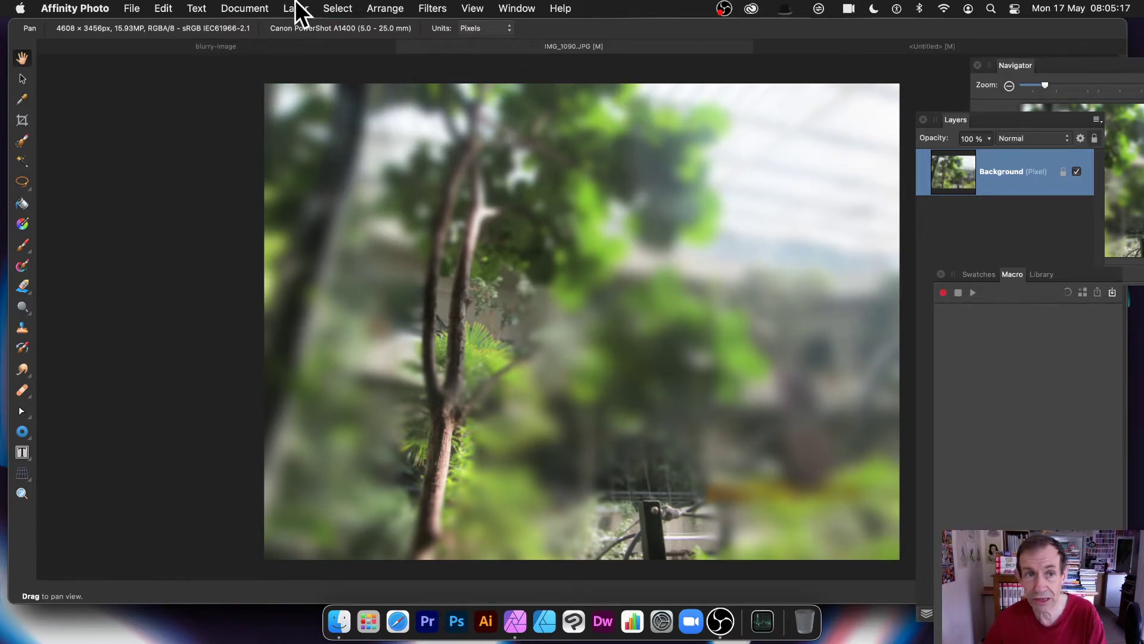
key("super+z")
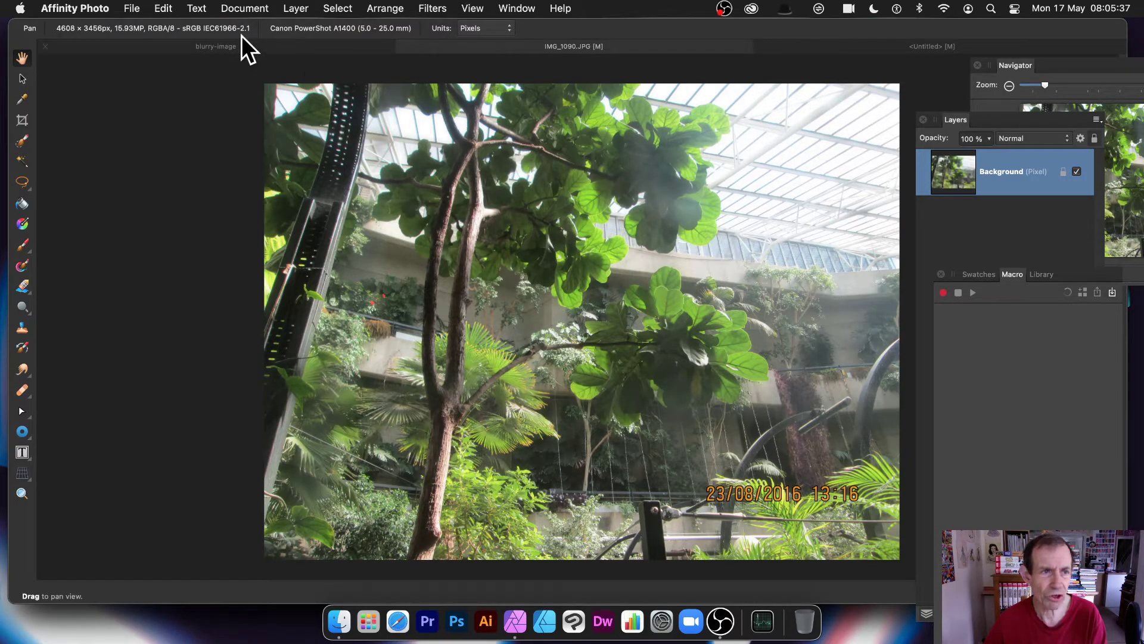
Add a live Field Blur filter layer to the Background layer.
left_click(304, 4)
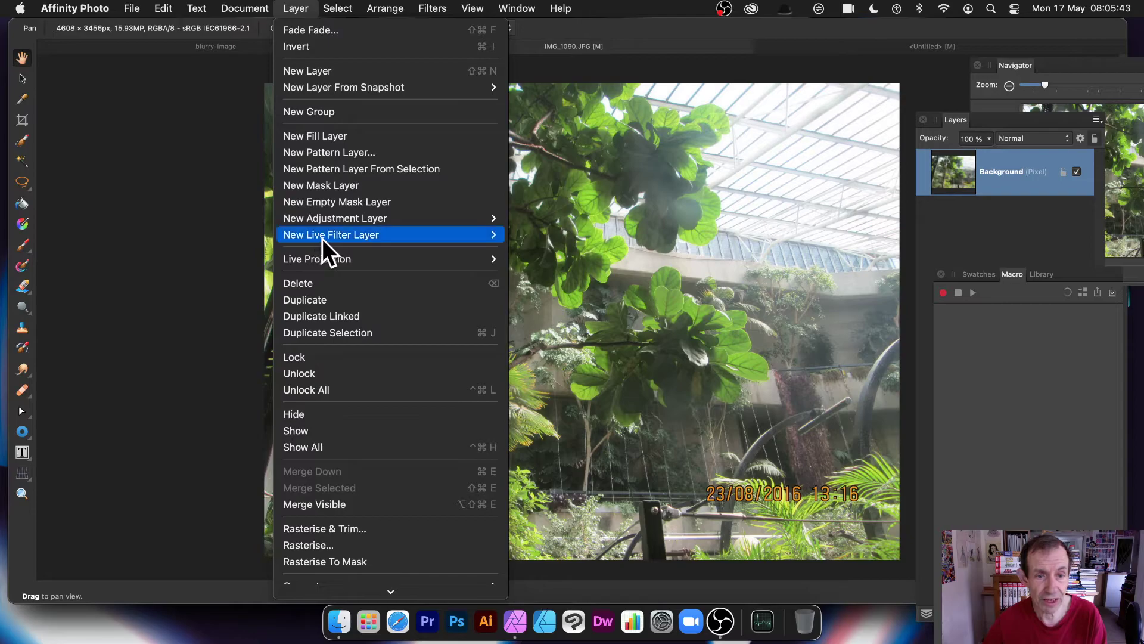
mouse_move(461, 238)
mouse_move(607, 233)
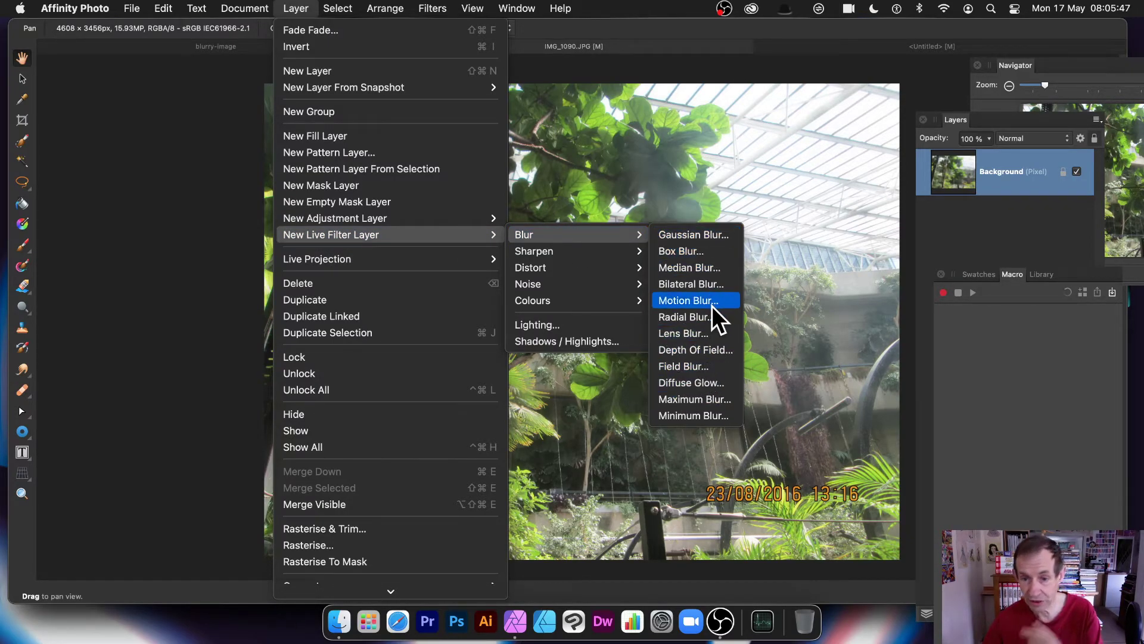
left_click(696, 363)
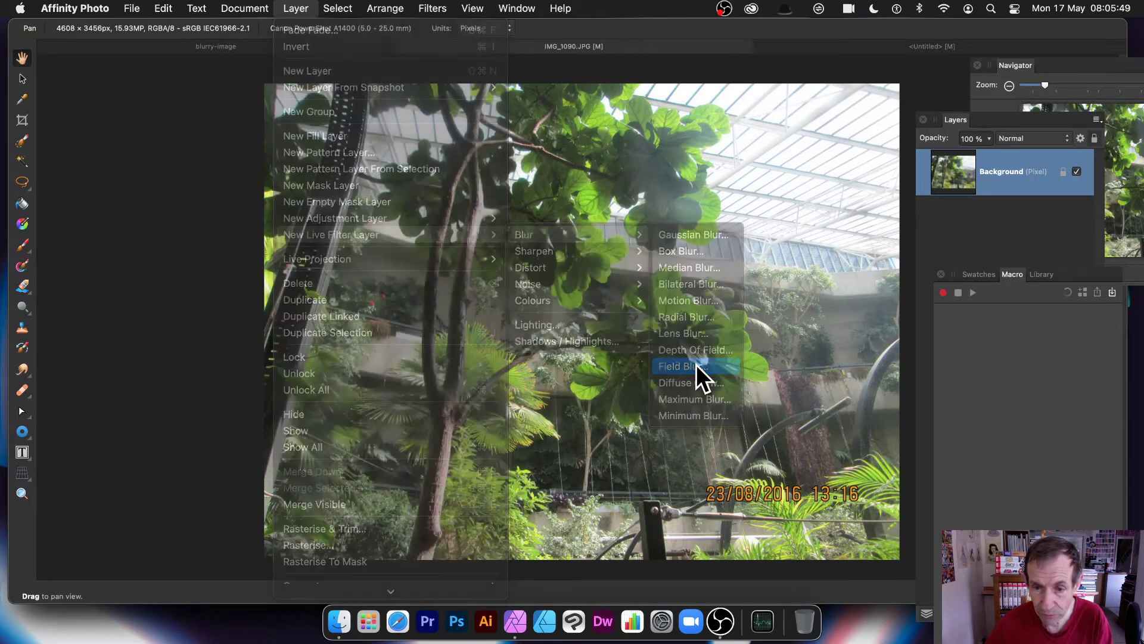
left_click_drag(1005, 409, 809, 311)
Place the live blur's first handle on the tree trunk and set its level to 2%.
left_click_drag(461, 341, 458, 340)
left_click_drag(706, 366, 695, 396)
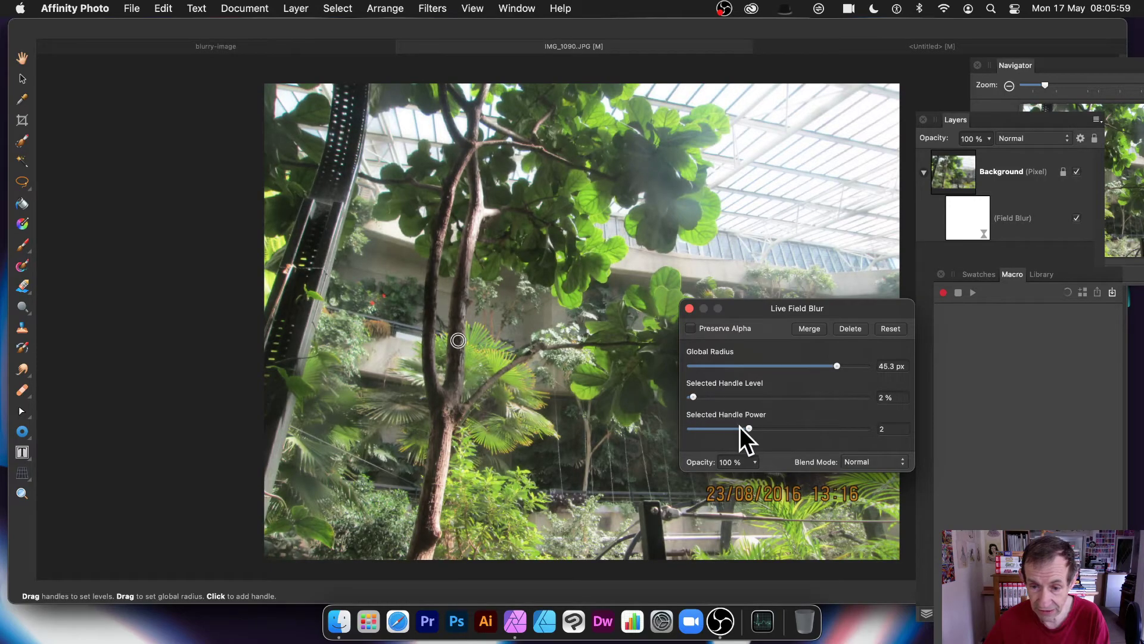
left_click_drag(741, 428, 778, 429)
Add a blur handle on each side of the trunk, setting the right one's level to 95% and the left one's to 100%.
left_click(389, 347)
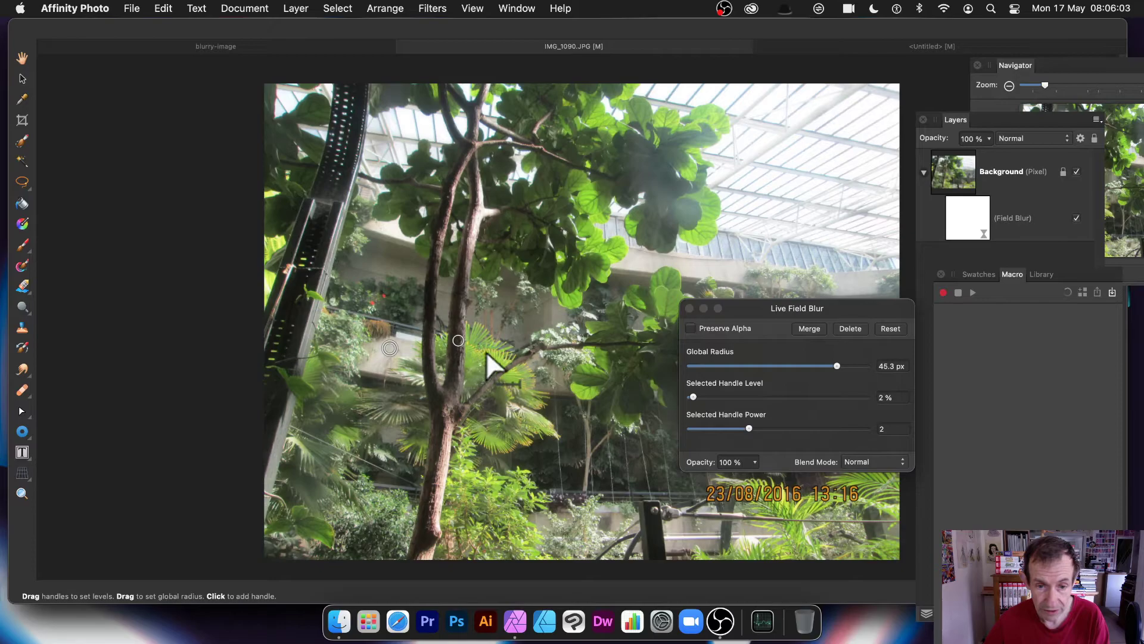
left_click(528, 343)
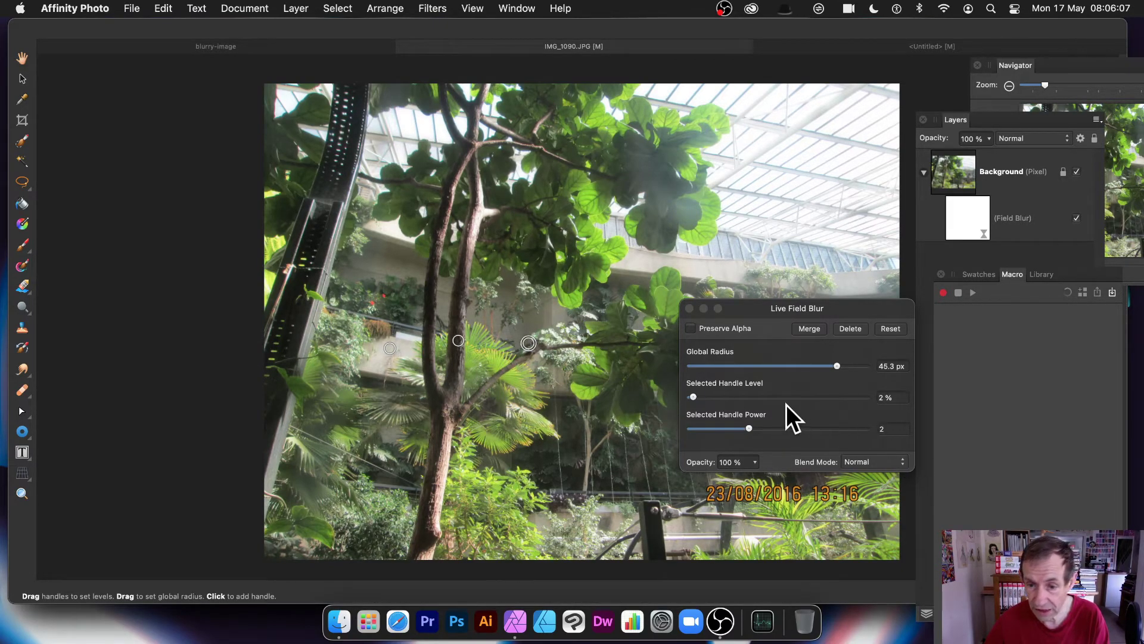
left_click_drag(786, 403, 861, 398)
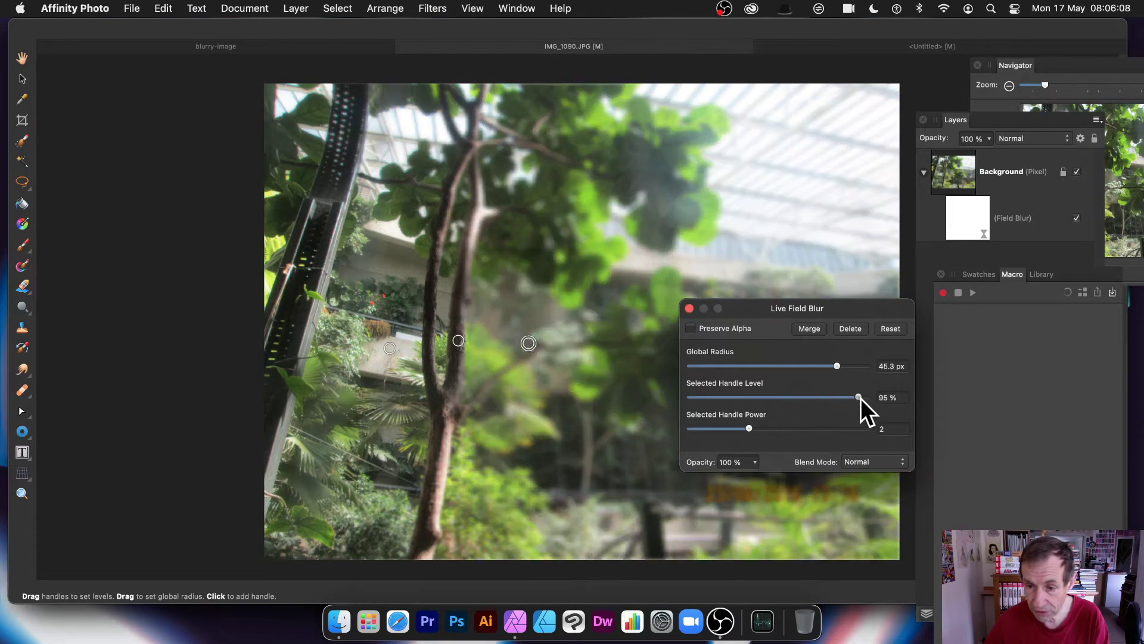
left_click(389, 348)
left_click_drag(714, 395, 851, 410)
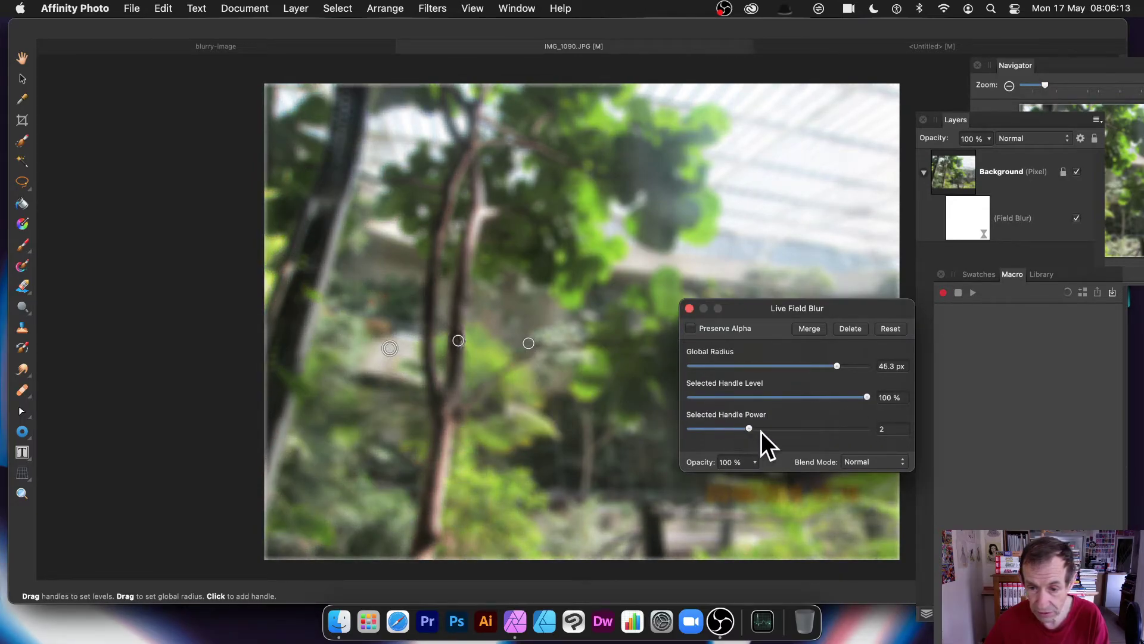
Set the trunk handle's power to 2.178 and move the handle down onto the lower trunk.
mouse_move(749, 428)
left_mouse_down()
mouse_move(807, 429)
mouse_move(735, 427)
mouse_move(756, 430)
left_mouse_up()
left_click(458, 340)
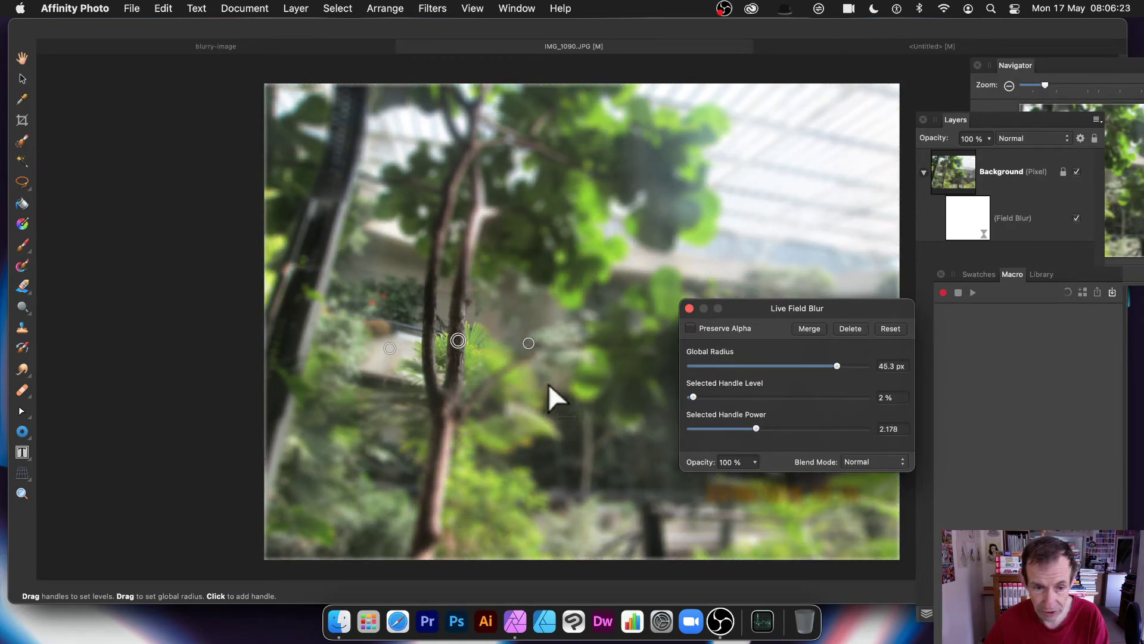
left_click_drag(457, 339, 439, 454)
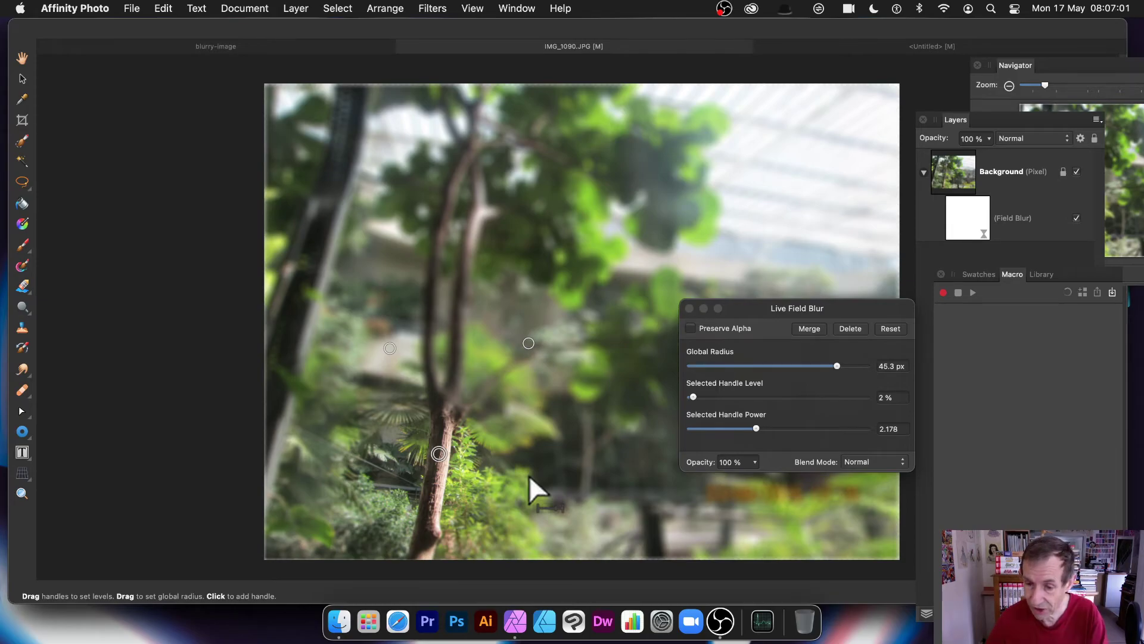
mouse_move(439, 453)
left_mouse_down()
mouse_move(439, 420)
mouse_move(439, 460)
left_mouse_up()
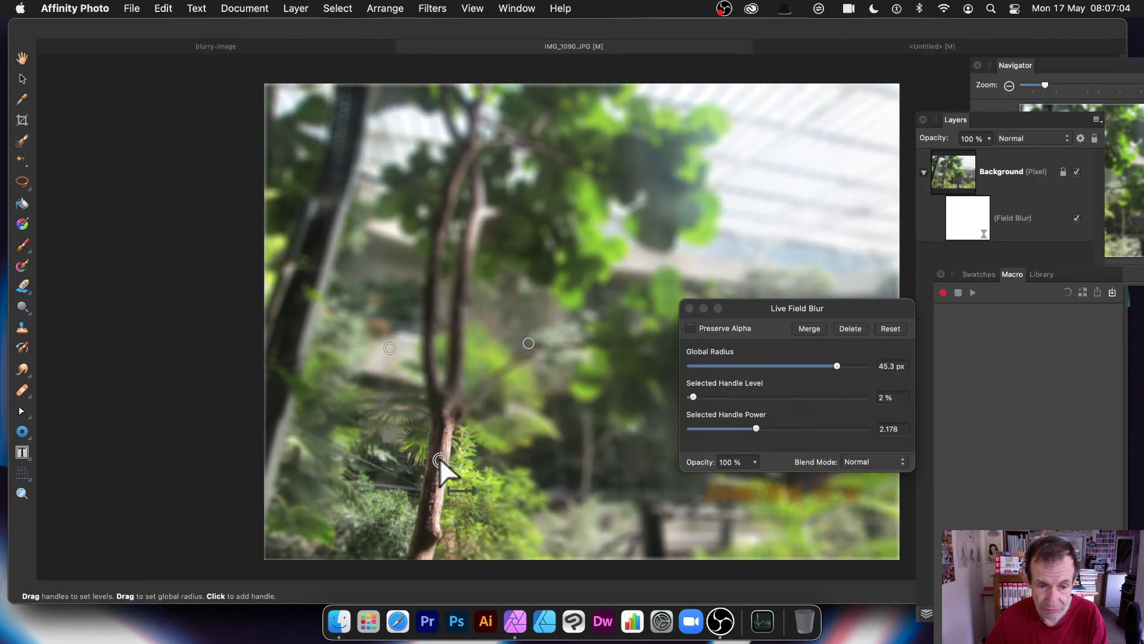
Set the live Field Blur's blend mode to Lighten and close its settings.
left_click(854, 462)
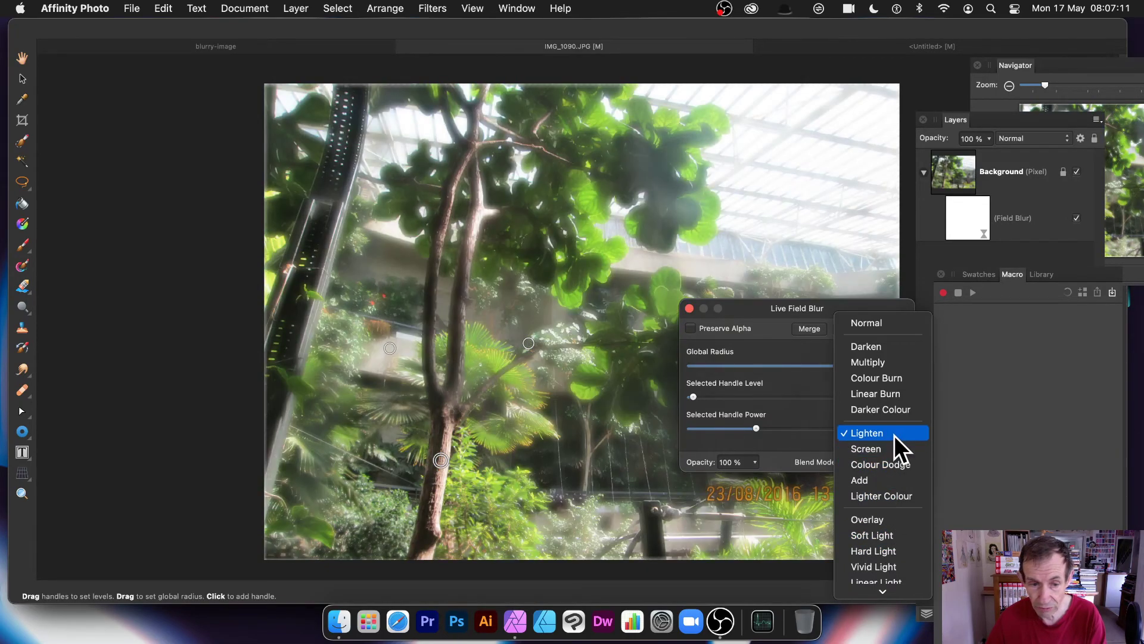
left_click(894, 434)
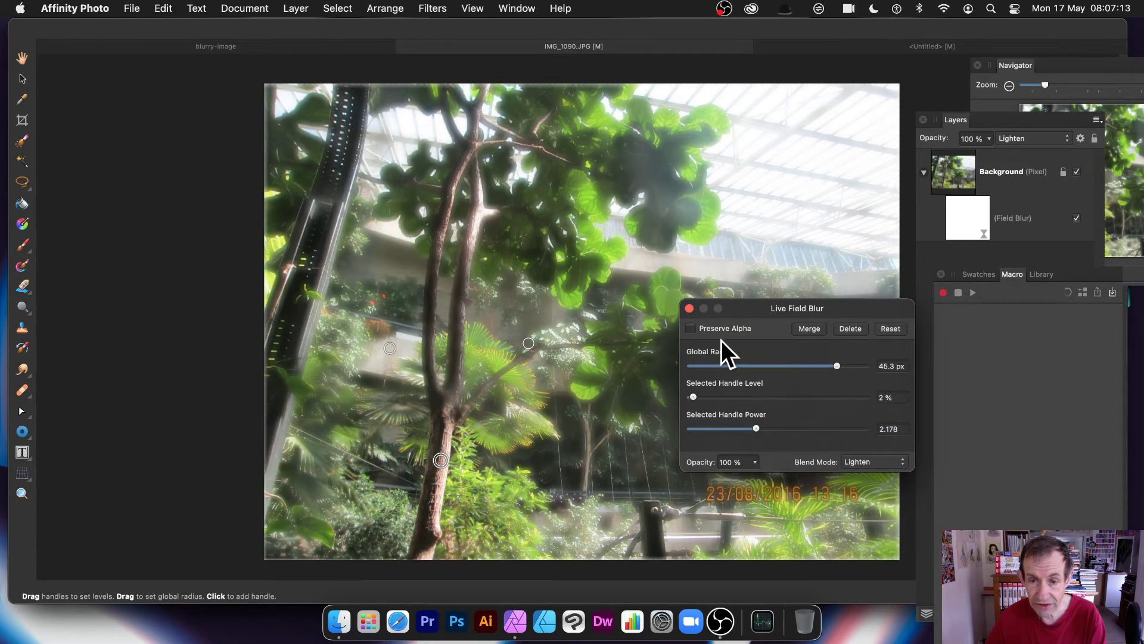
left_click(689, 309)
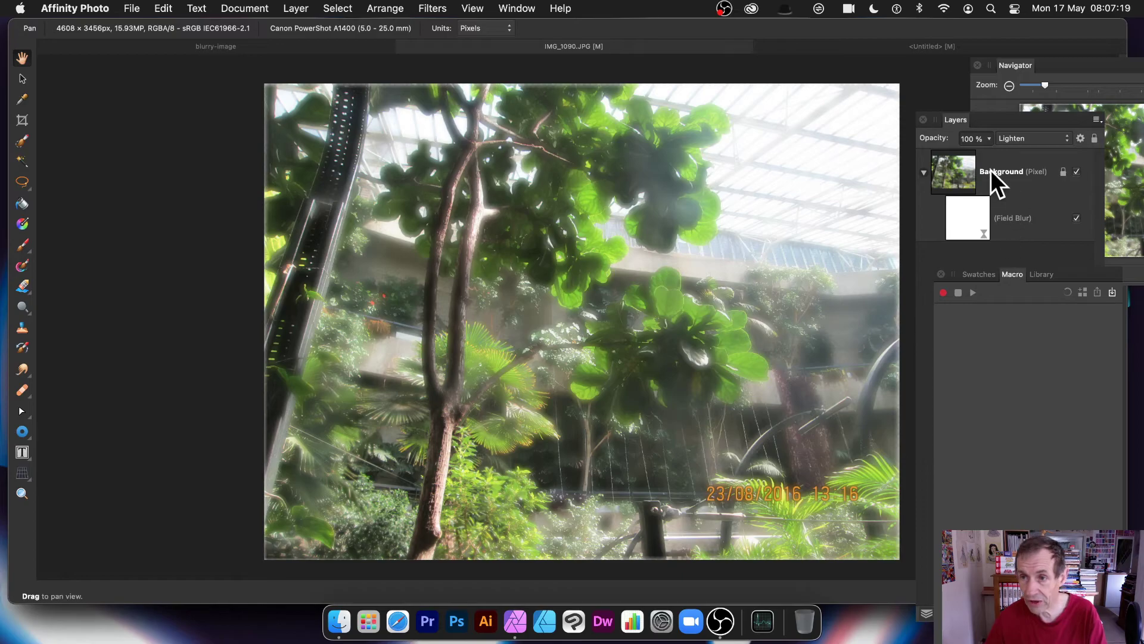
Reopen the Field Blur filter layer's settings to review its handles and values, and close them.
left_click(956, 122)
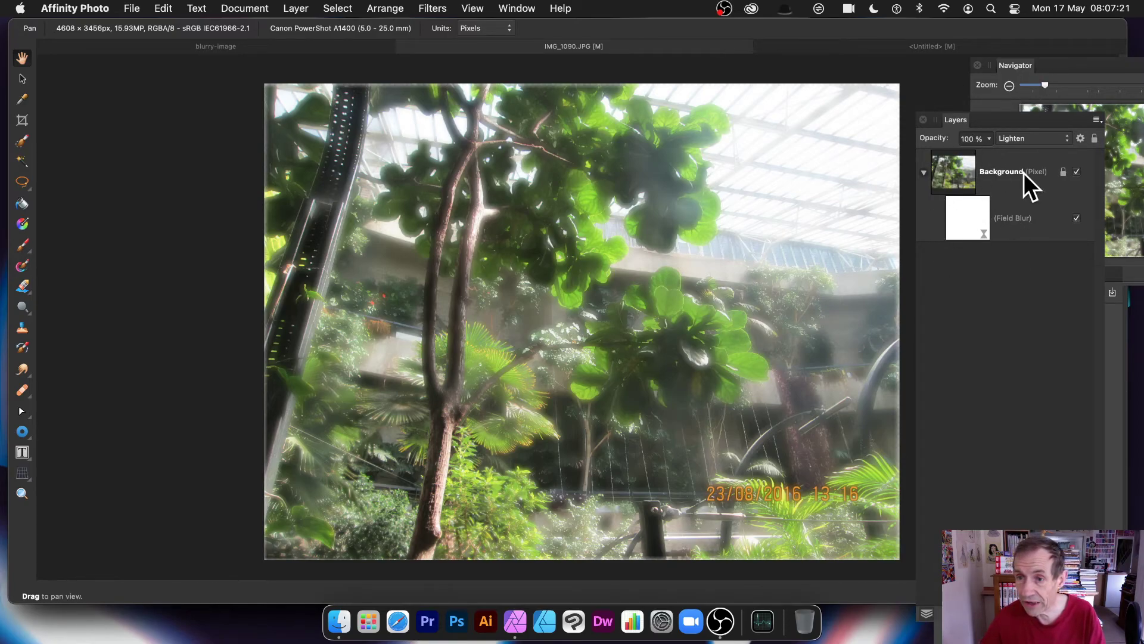
left_click(963, 222)
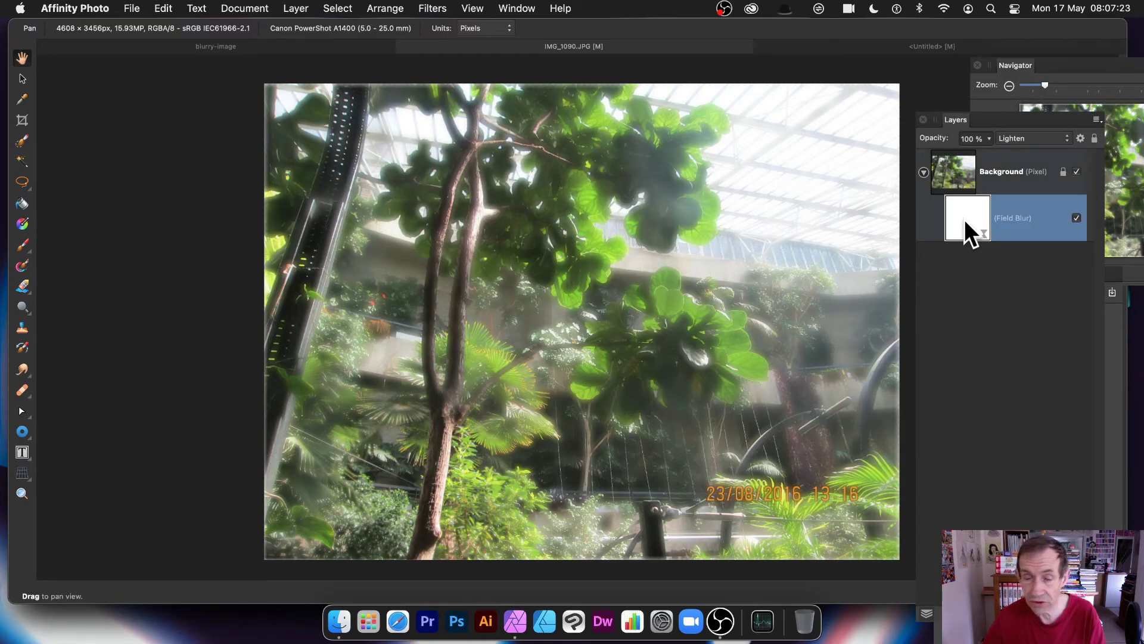
double_click(953, 218)
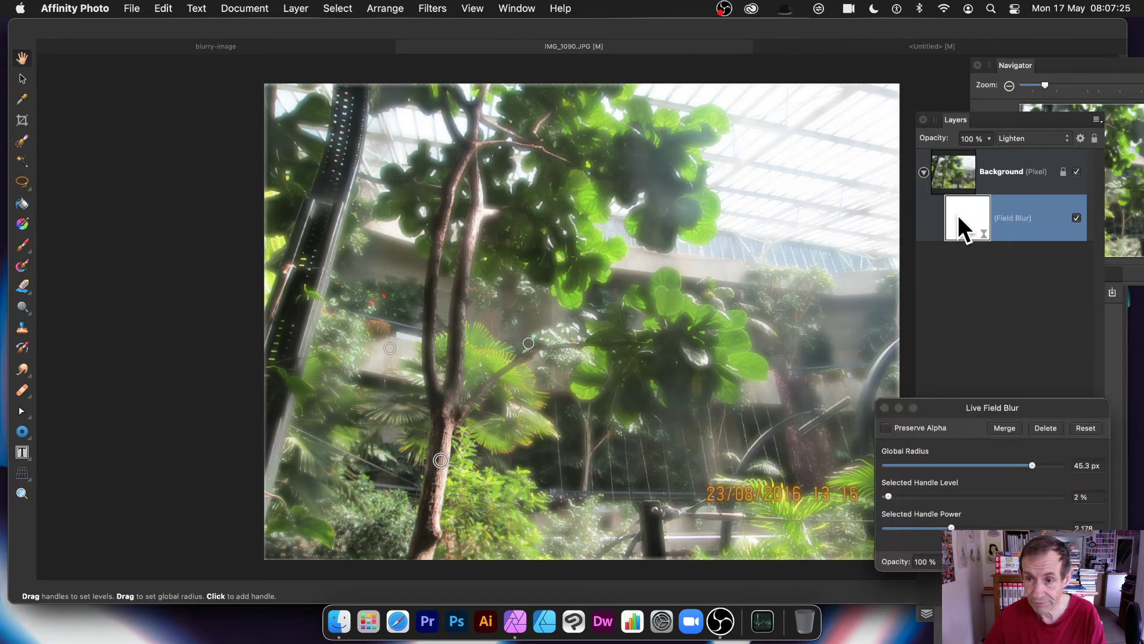
left_click_drag(1003, 402, 654, 248)
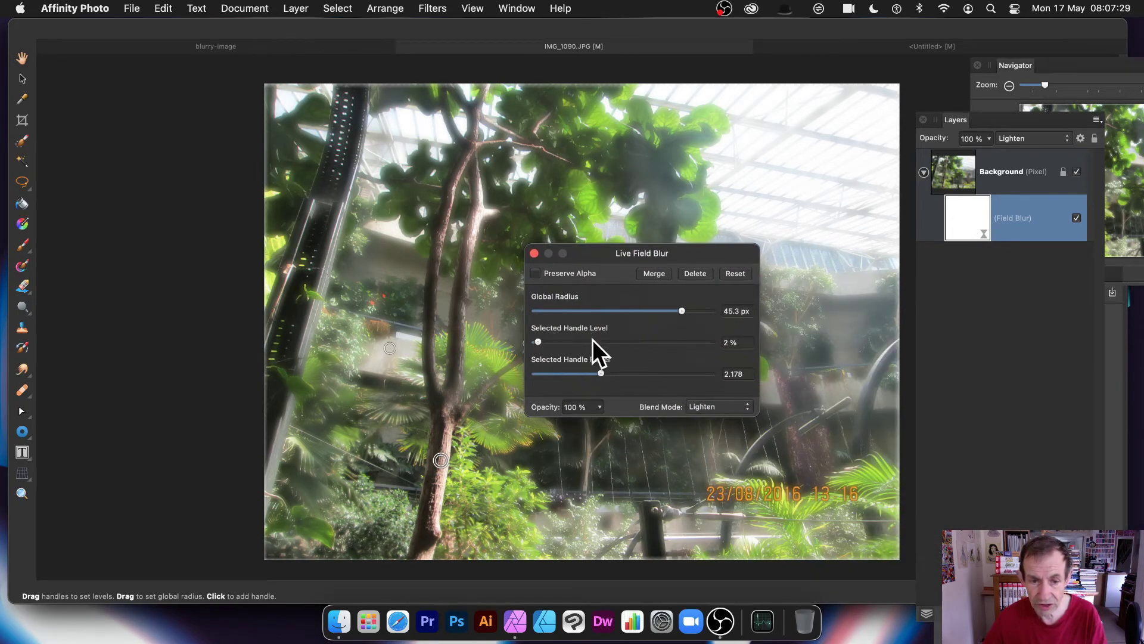
left_click_drag(598, 254, 686, 255)
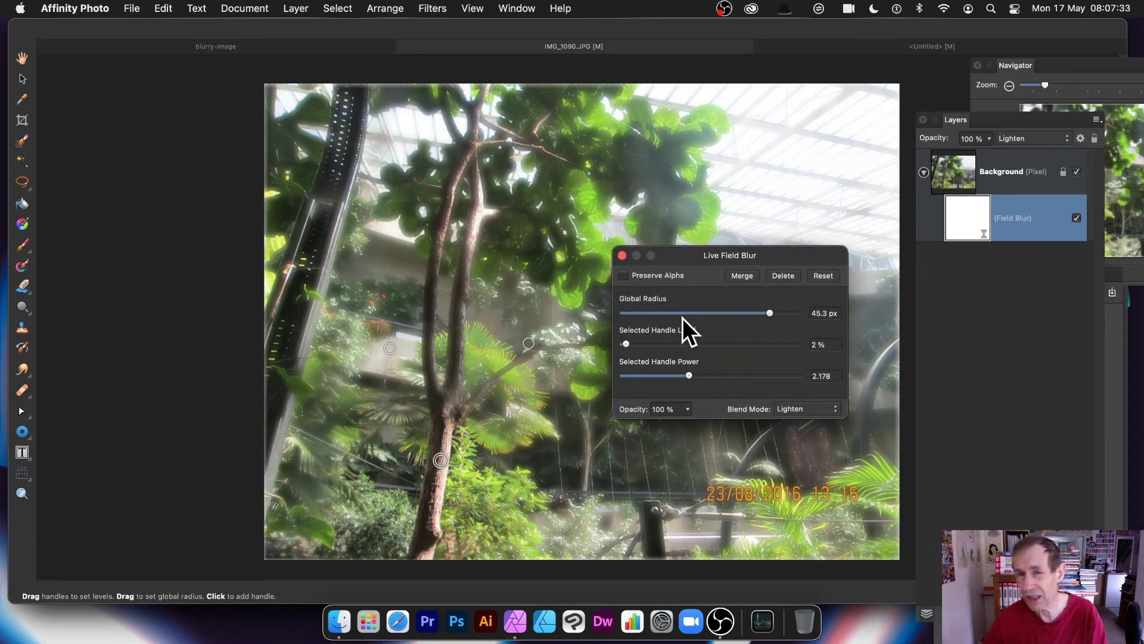
left_click(621, 255)
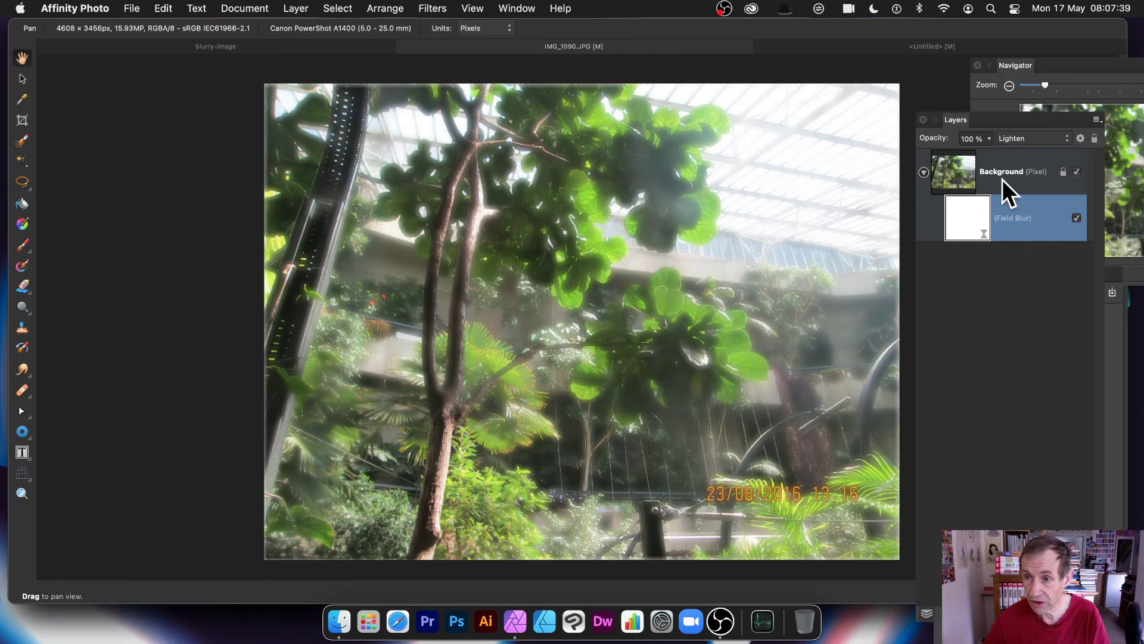
Add a Gradient Map adjustment layer above the Background layer.
left_click(1036, 304)
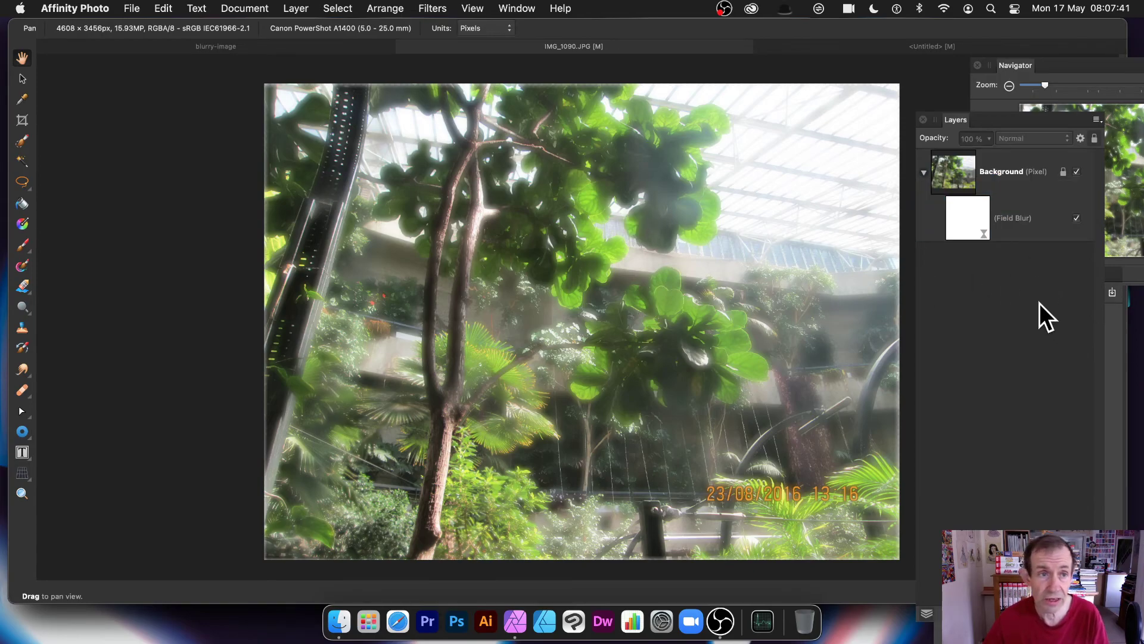
left_click(296, 8)
mouse_move(312, 218)
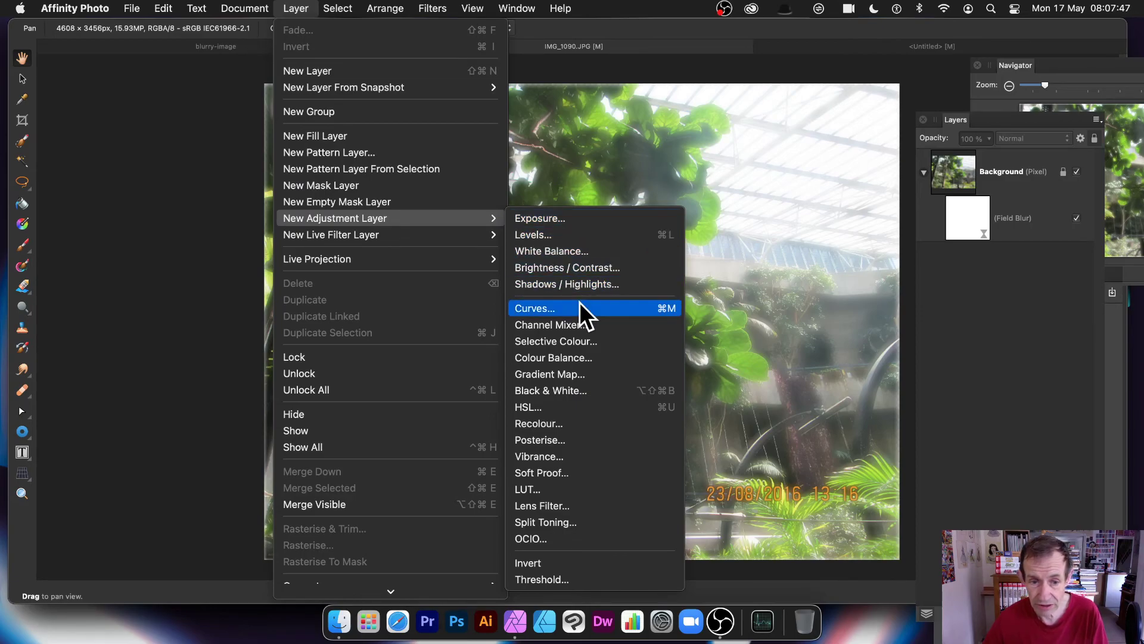
left_click(553, 374)
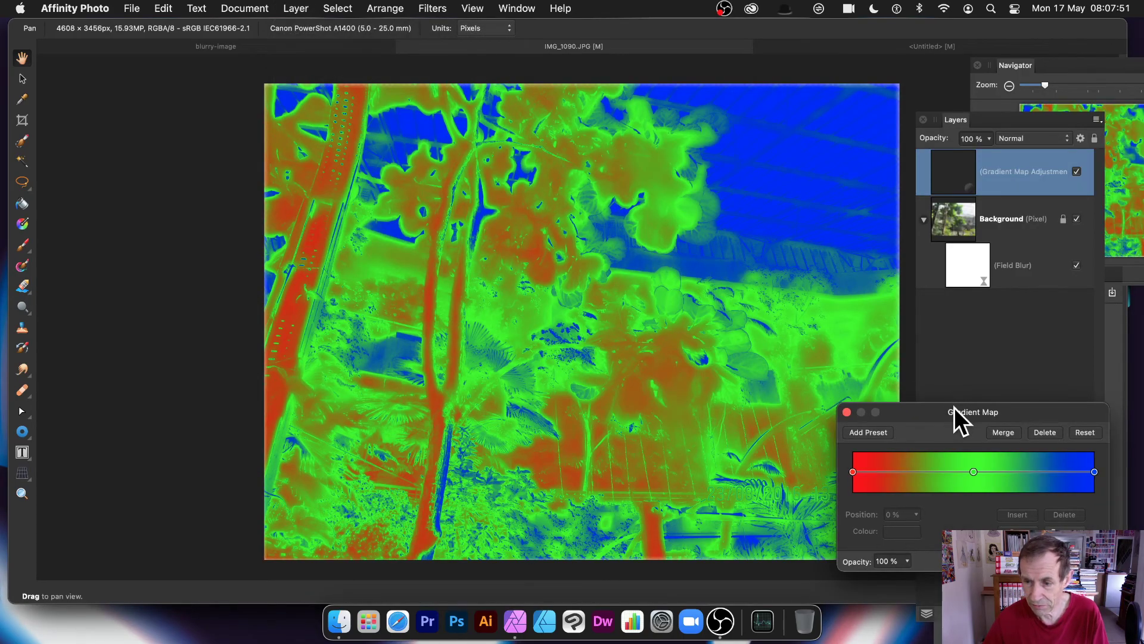
left_click_drag(953, 406, 791, 266)
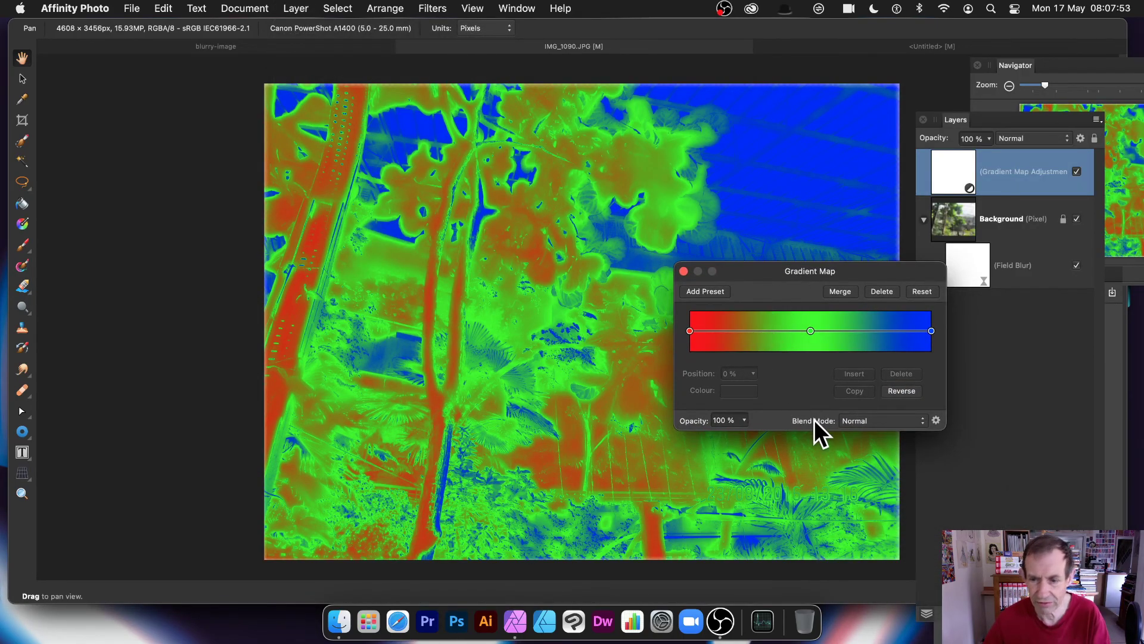
Set the Gradient Map's blend mode to Screen and close its settings.
left_click(879, 419)
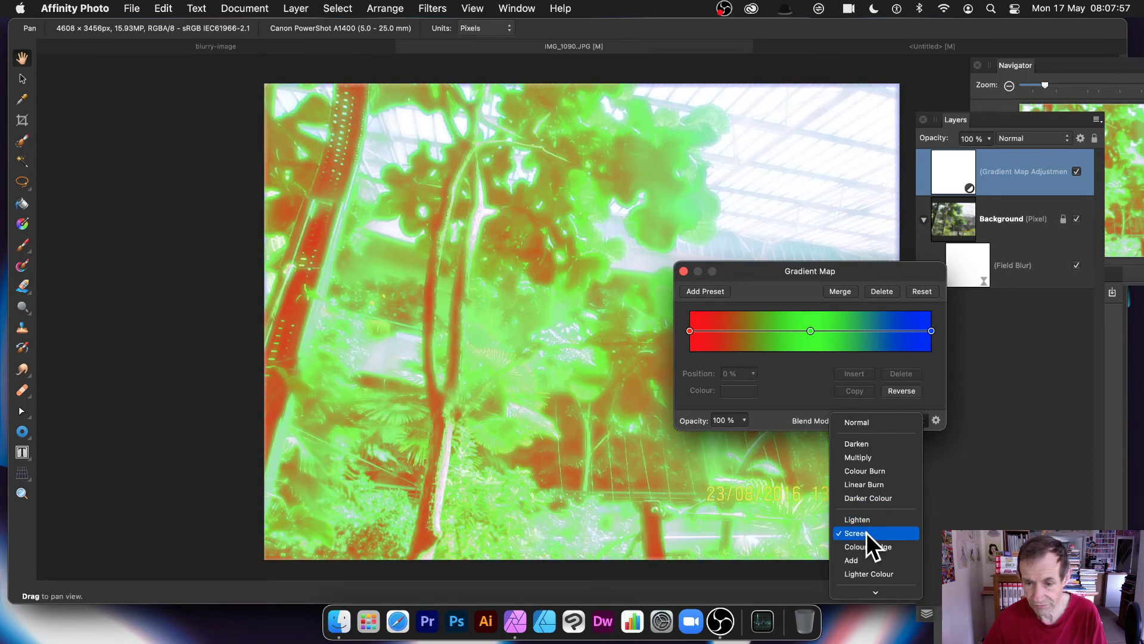
left_click(858, 533)
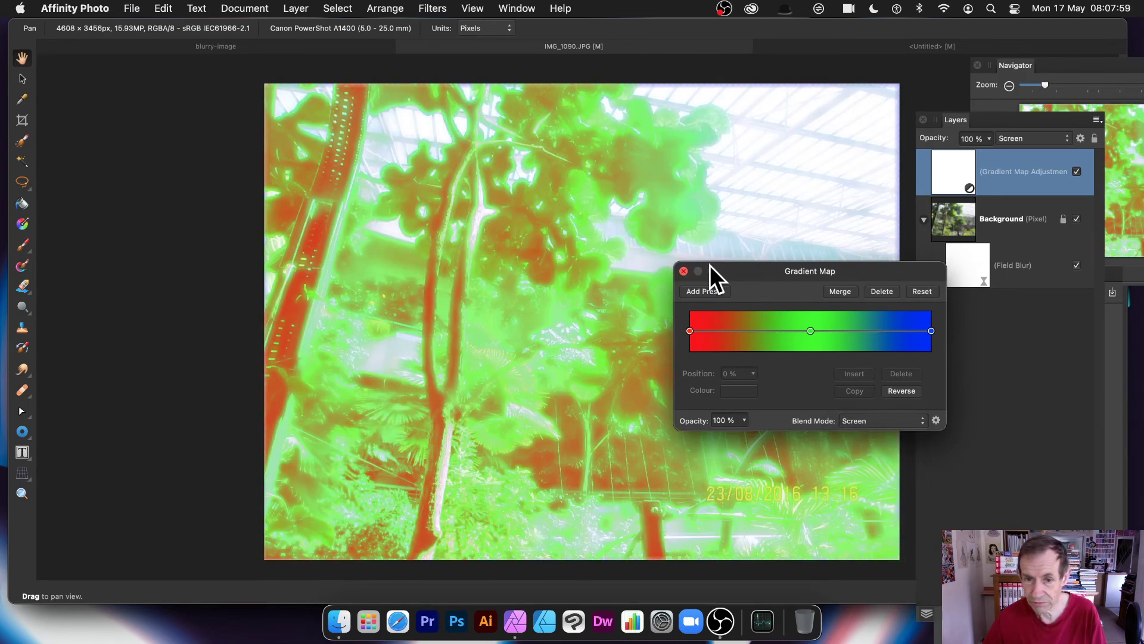
left_click(684, 271)
Hide the Gradient Map adjustment layer.
left_click(981, 327)
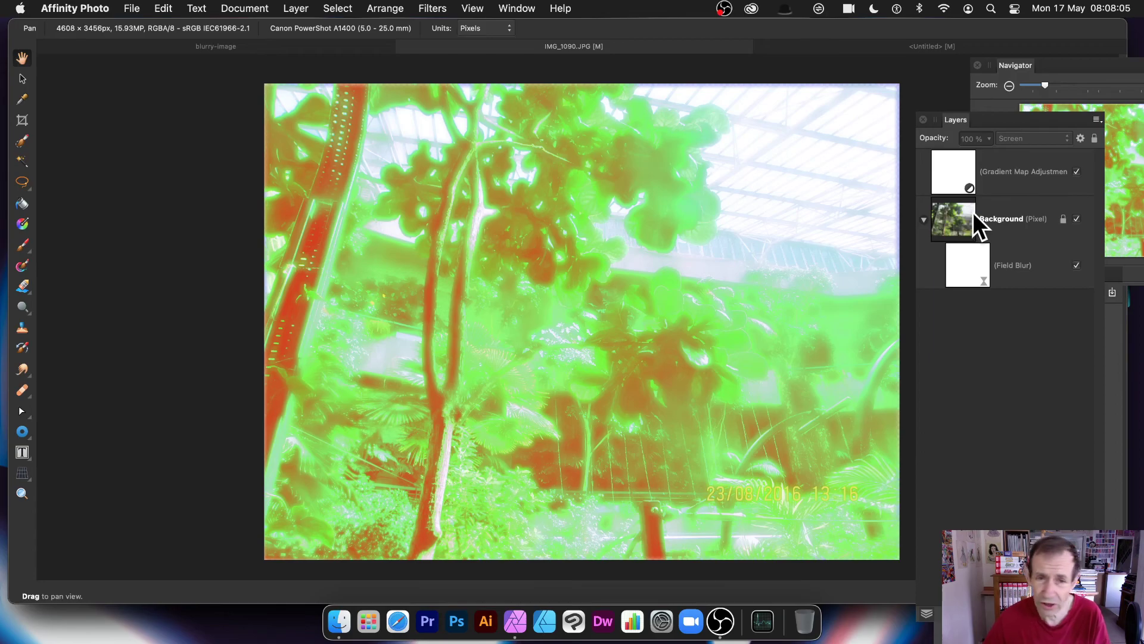
left_click(1023, 162)
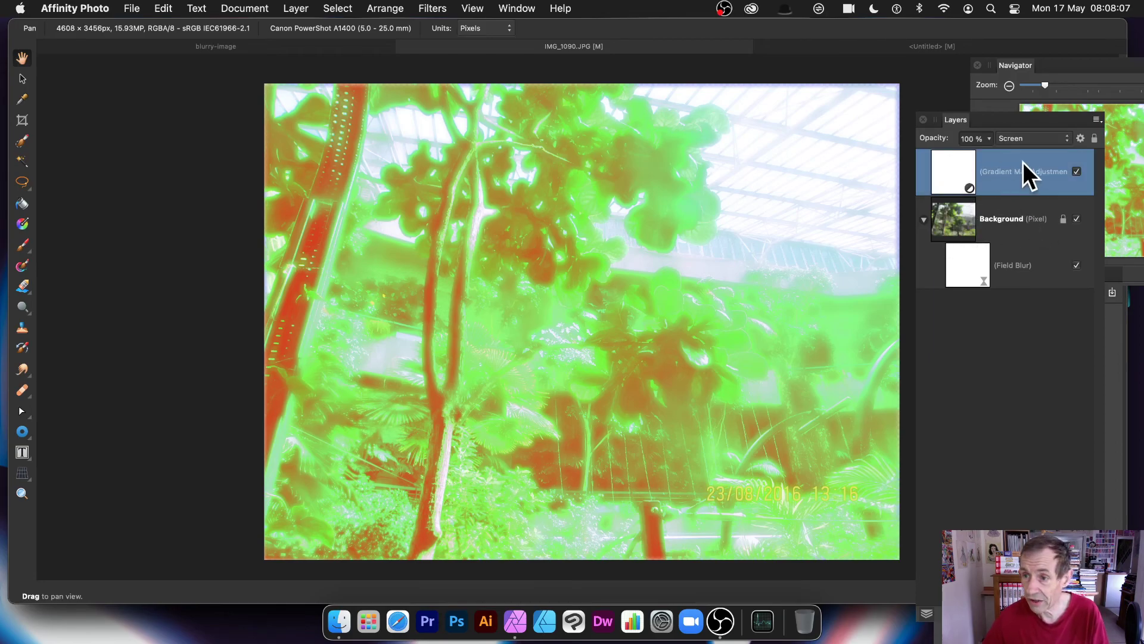
left_click(1076, 171)
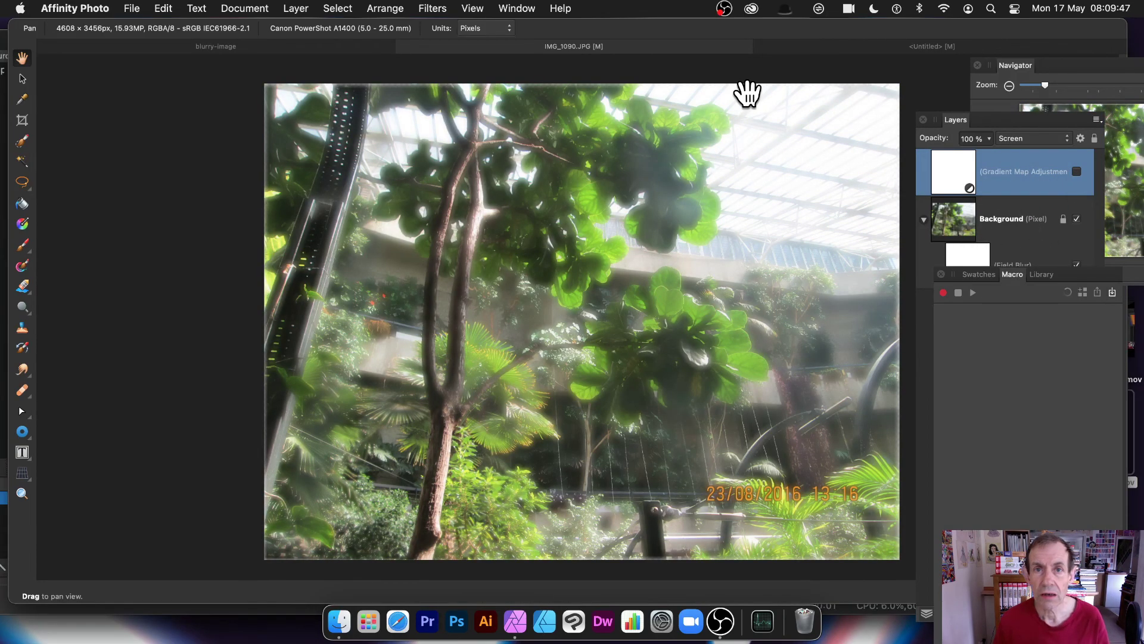